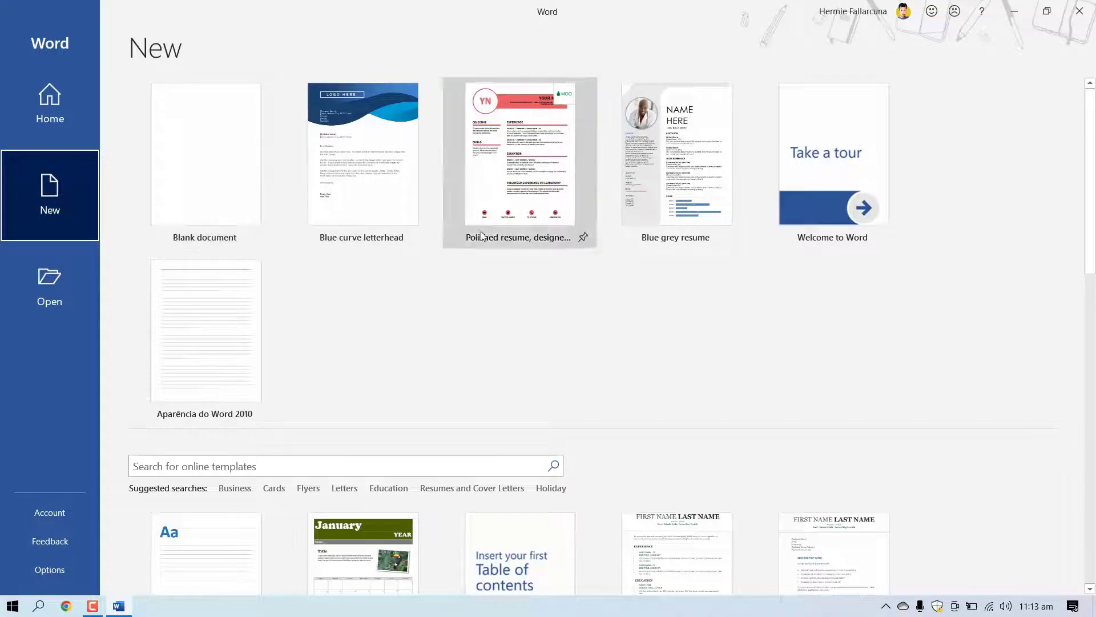
Browse the available templates and create a new document from the Blue curve letterhead template.
scroll(519, 331, down, 5)
scroll(511, 360, down, 5)
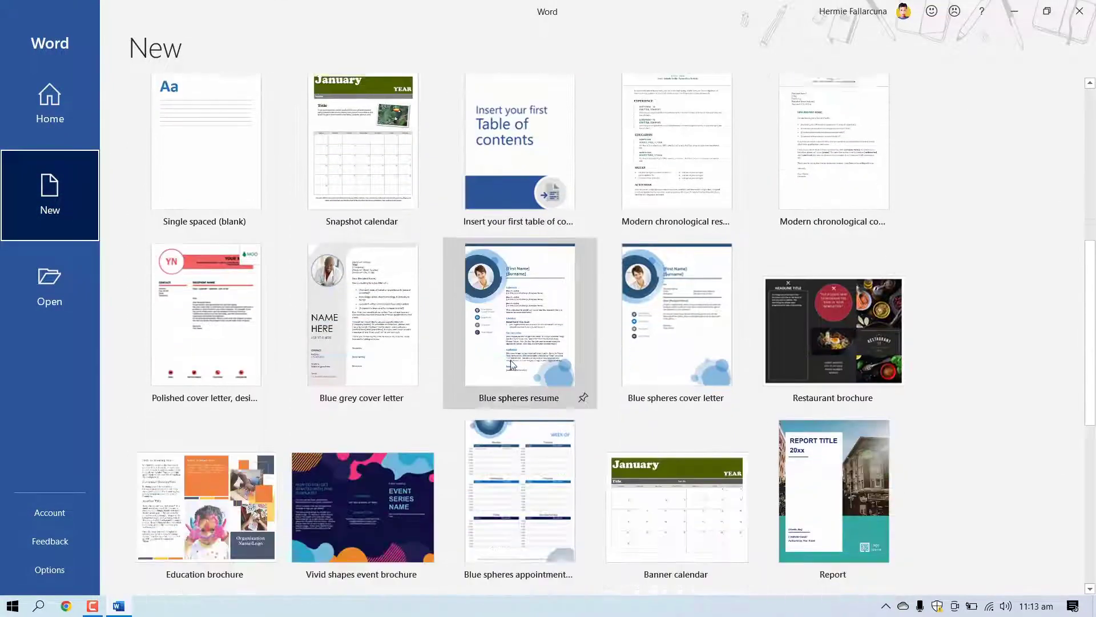
scroll(511, 364, down, 4)
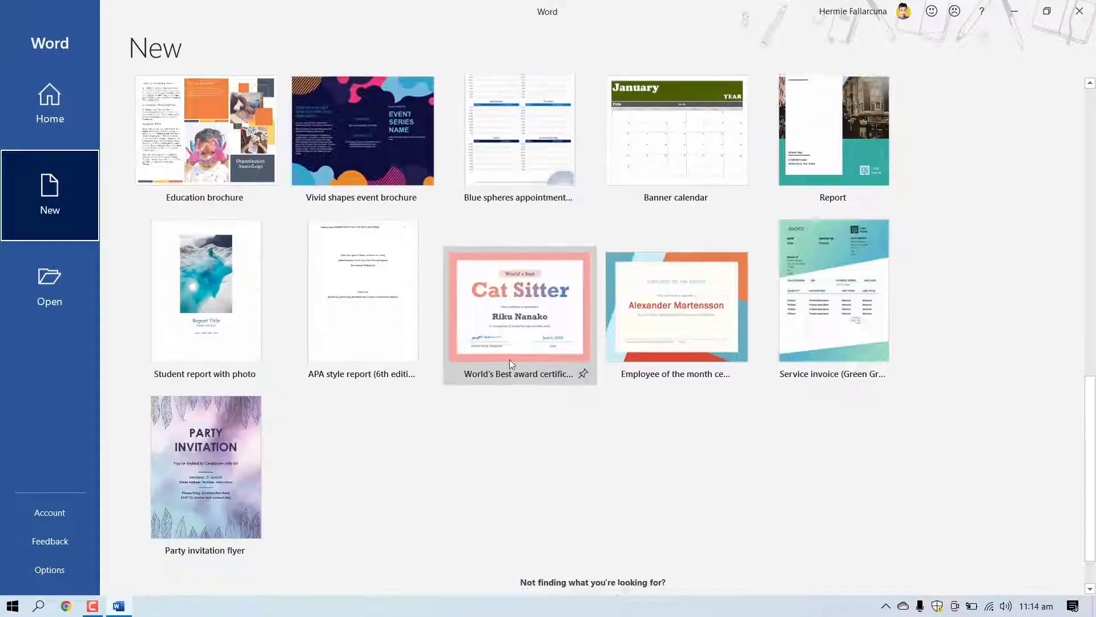
scroll(511, 364, up, 5)
scroll(511, 364, up, 6)
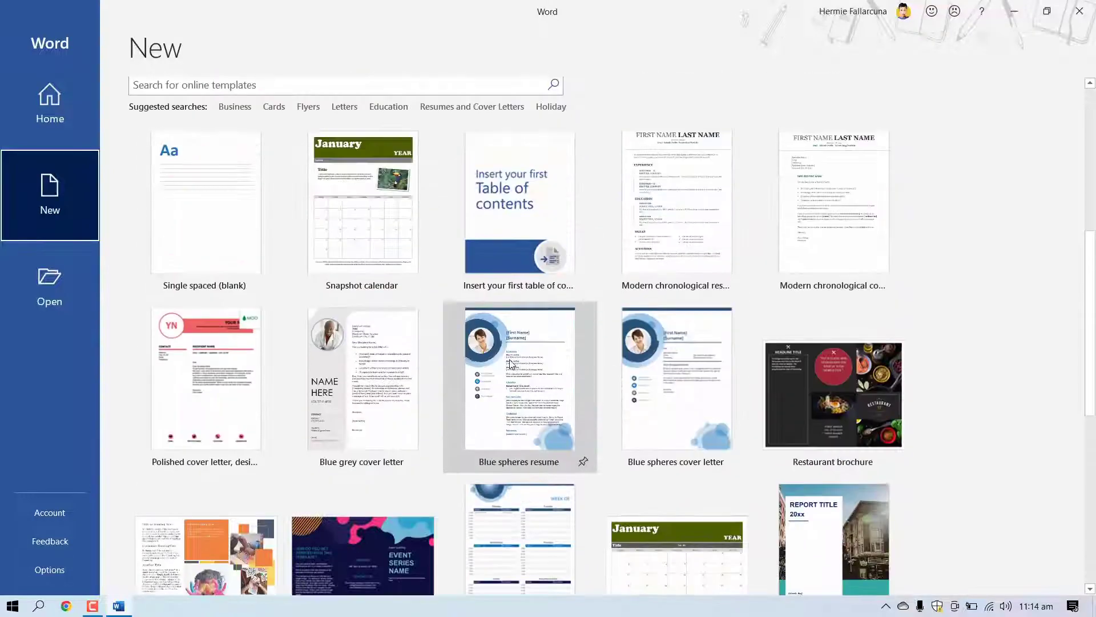
scroll(511, 364, up, 3)
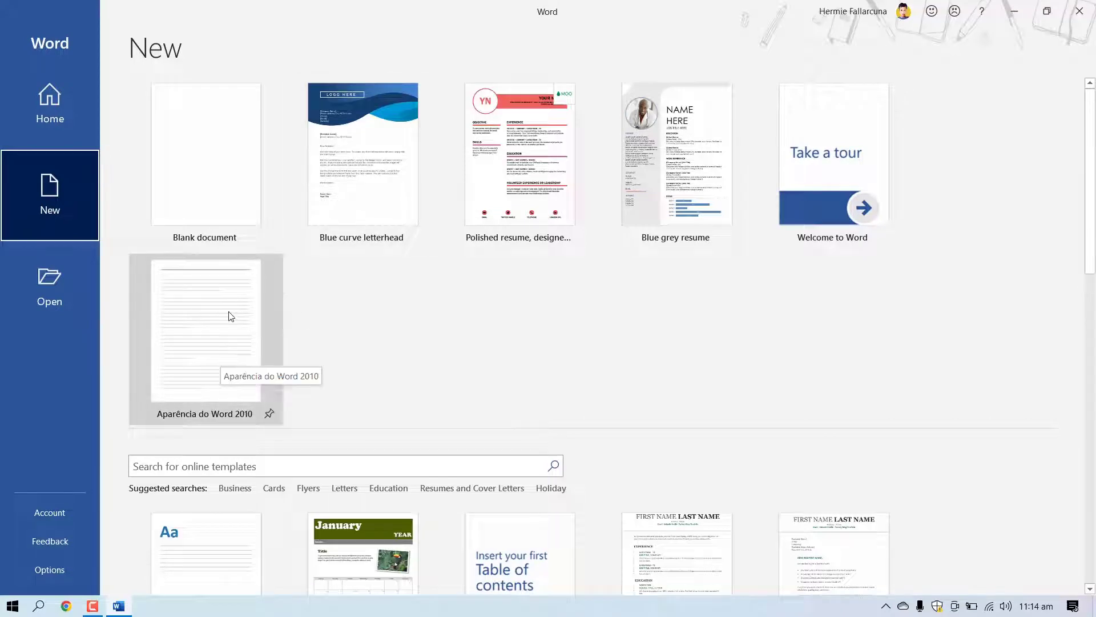
double_click(355, 184)
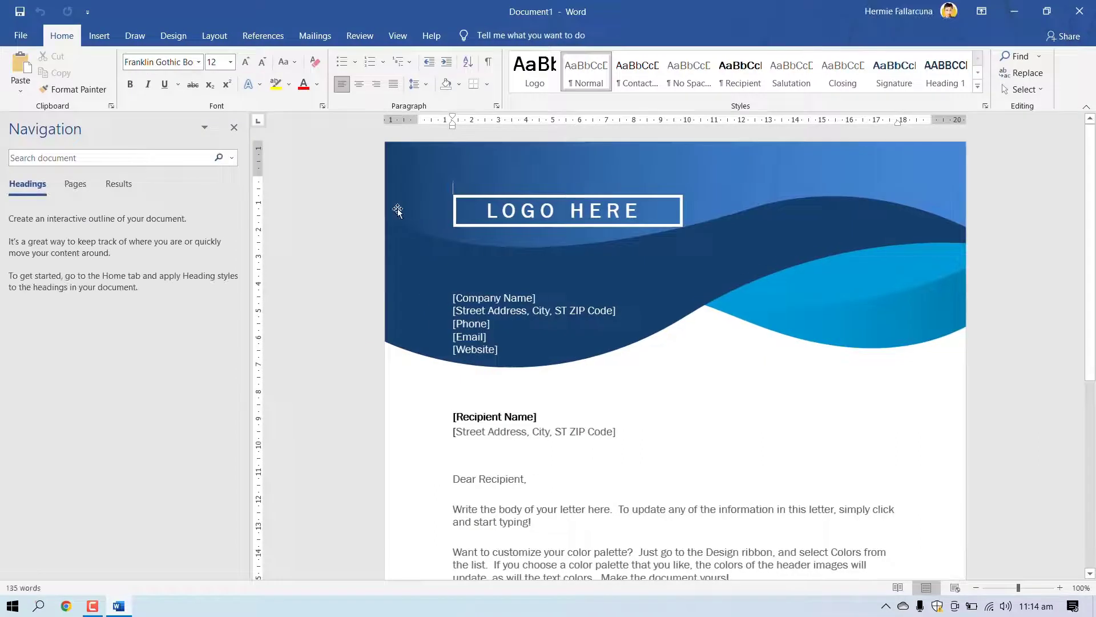
Show the page thumbnails in the Navigation pane and make the pane narrower.
click(80, 184)
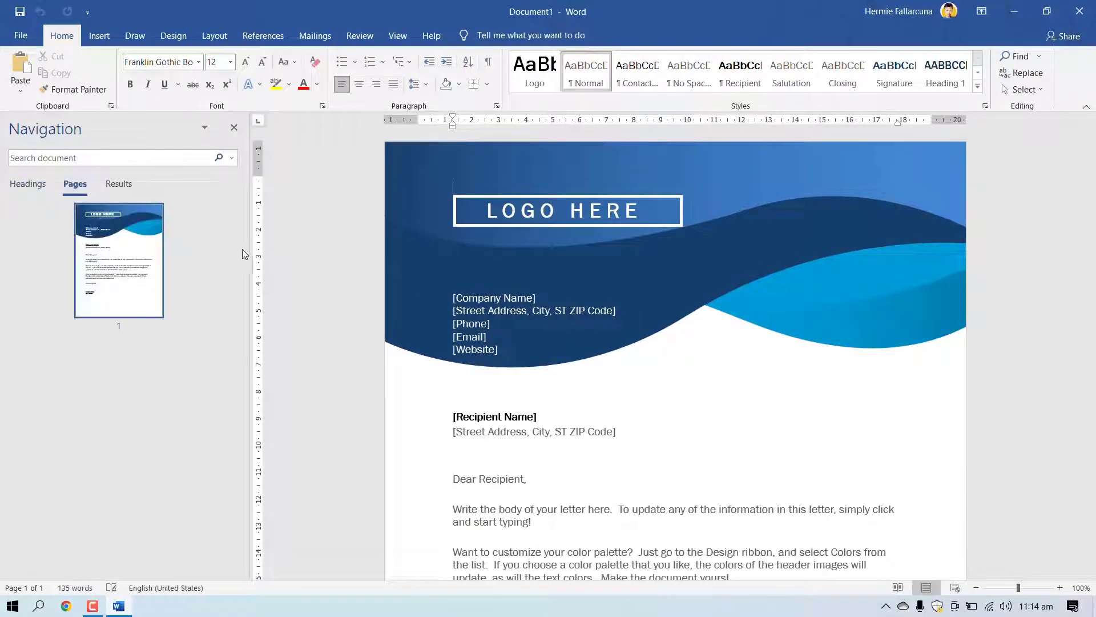
drag(247, 251, 175, 244)
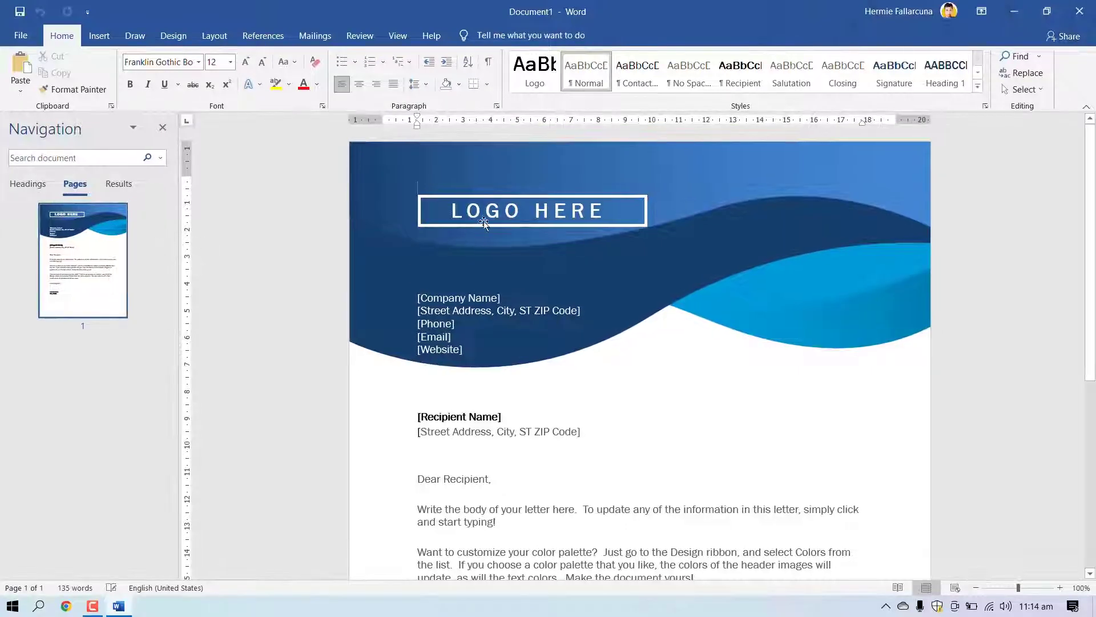
Look over the letter and insert the signature picture download.png from the Downloads folder.
scroll(626, 367, down, 1)
scroll(626, 366, down, 5)
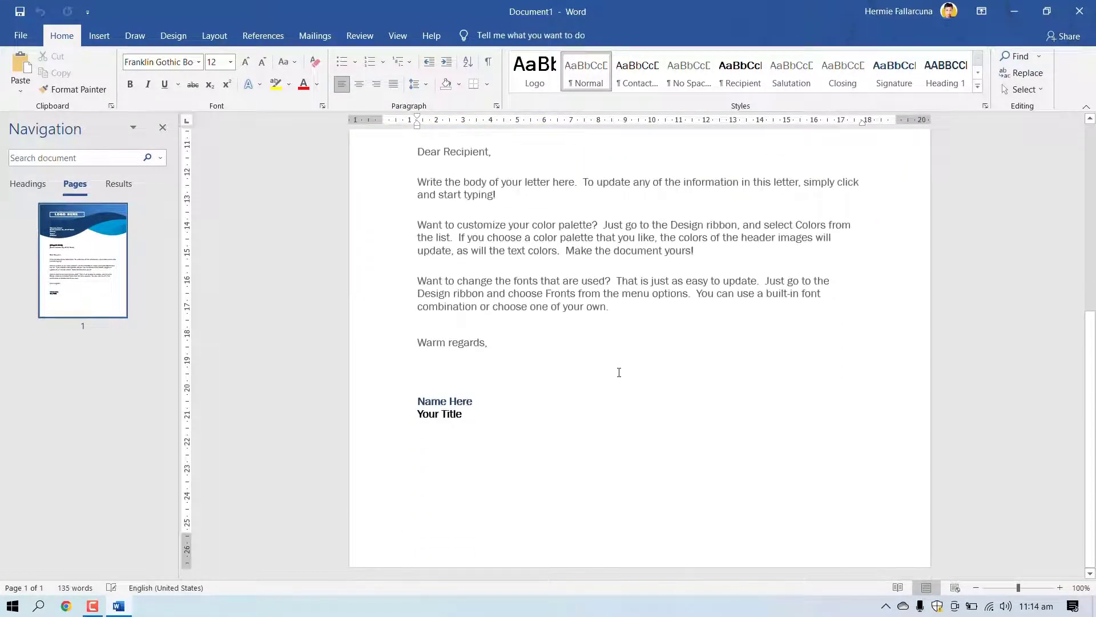
scroll(307, 326, up, 5)
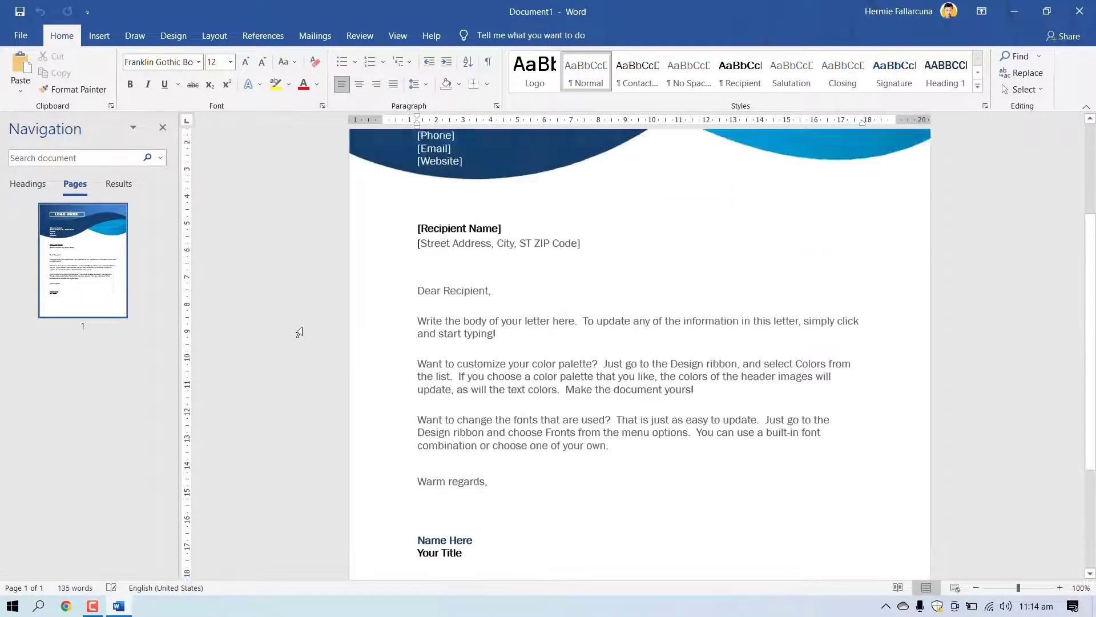
scroll(638, 246, down, 4)
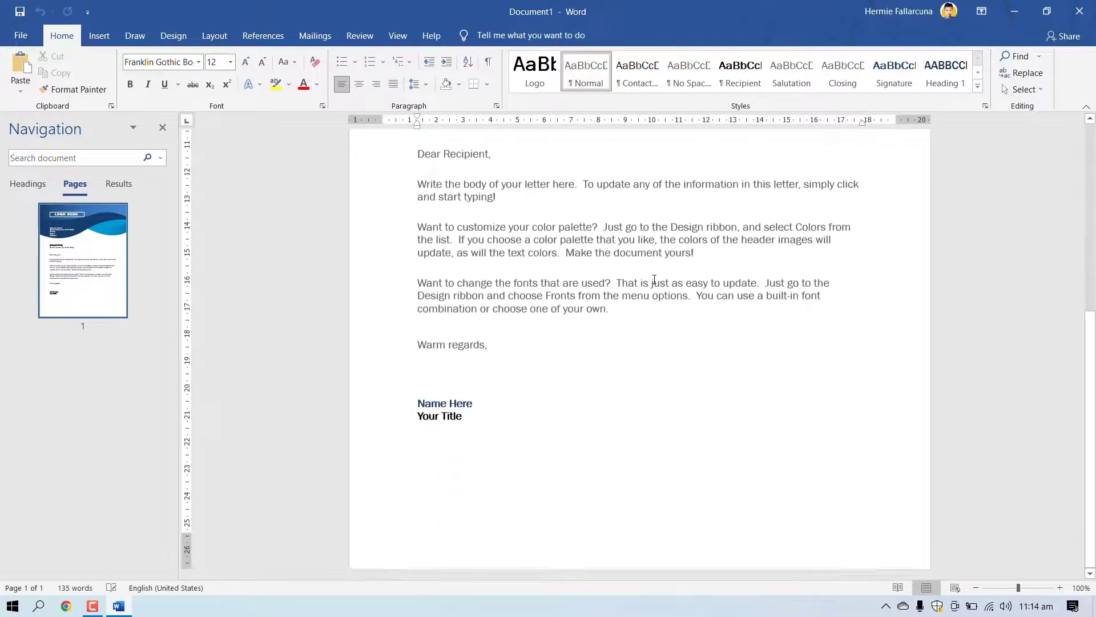
scroll(654, 278, up, 1)
scroll(654, 278, down, 2)
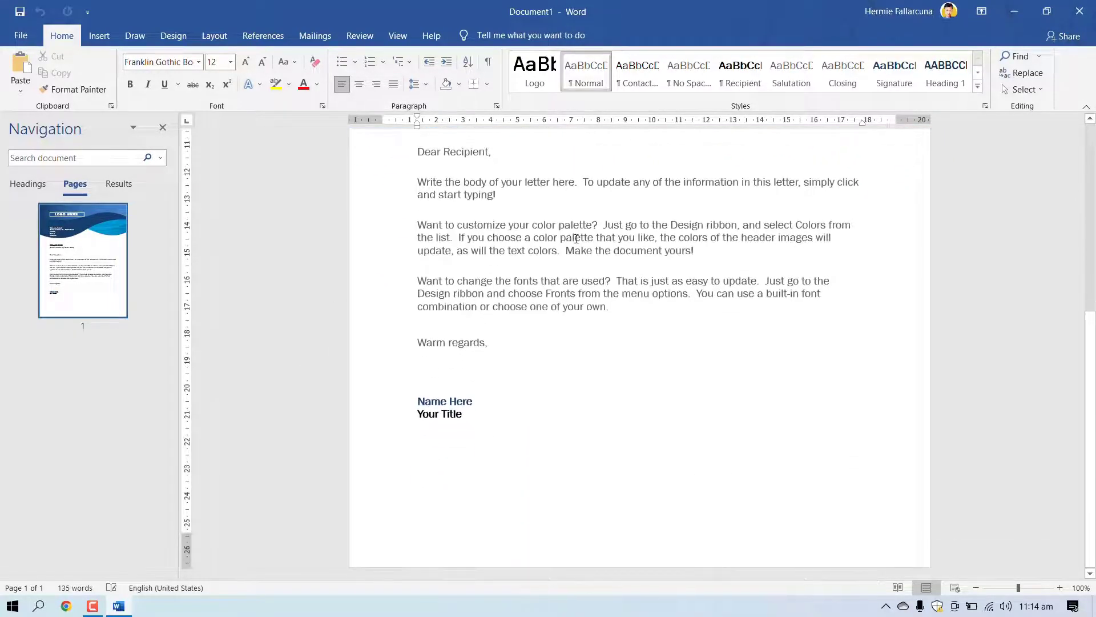
click(99, 37)
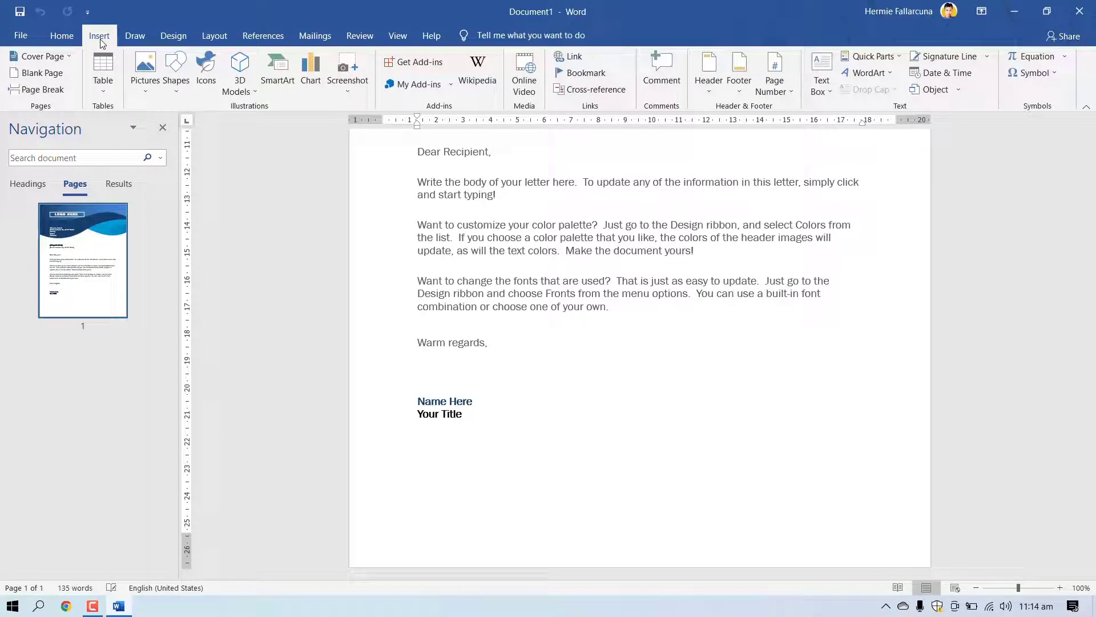
click(147, 91)
click(174, 126)
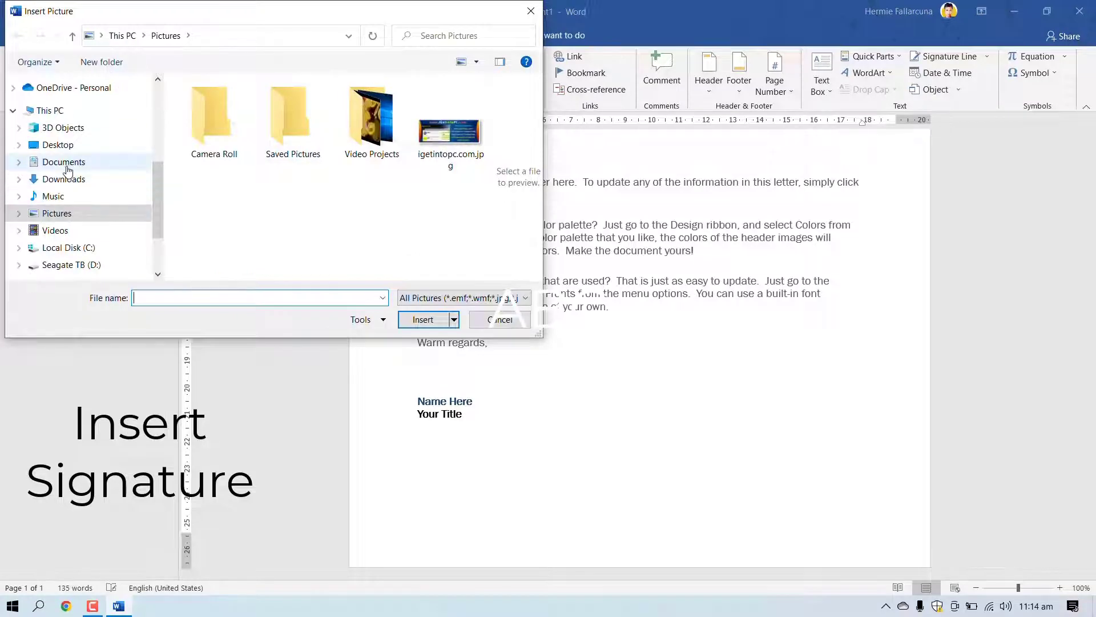
click(59, 180)
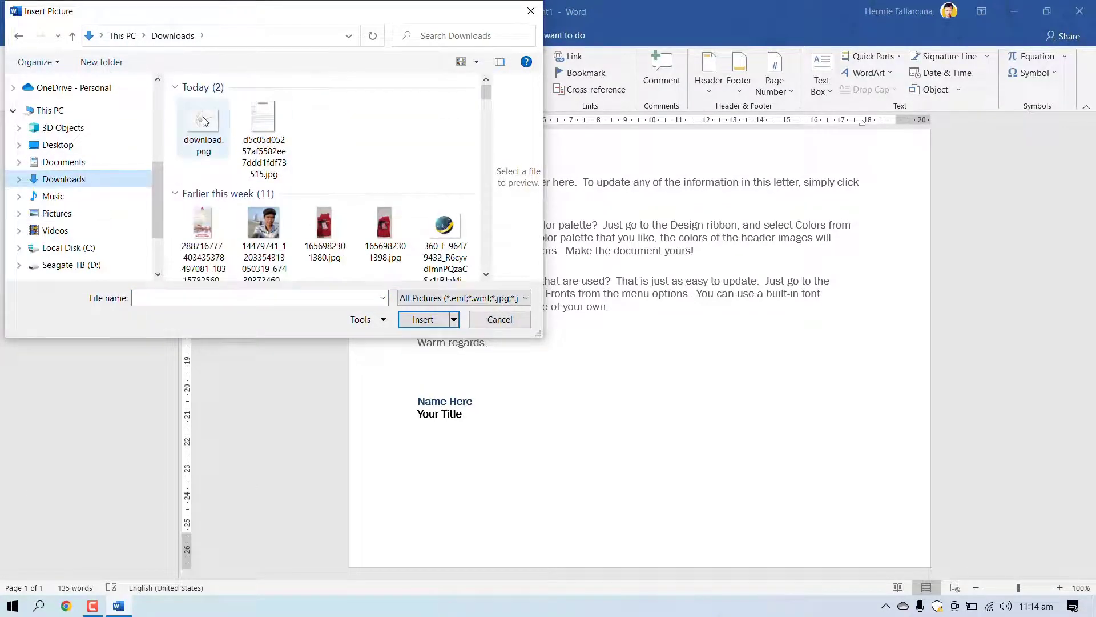
click(204, 121)
double_click(204, 121)
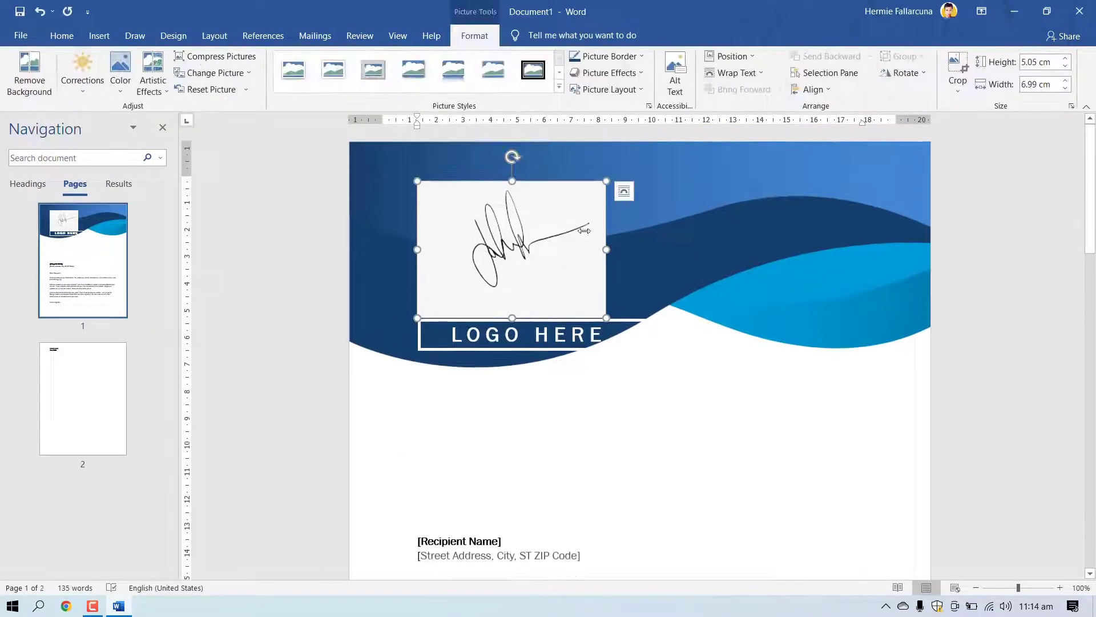
Set the inserted signature picture's text wrapping to In Front of Text.
click(566, 468)
scroll(568, 466, down, 10)
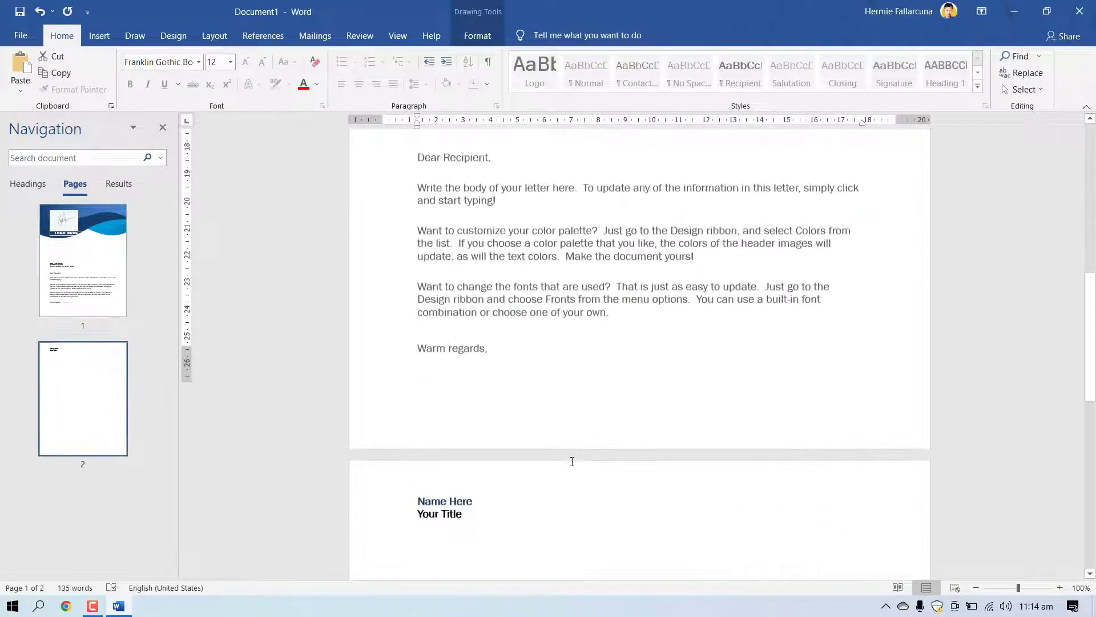
scroll(573, 460, down, 1)
scroll(573, 458, up, 9)
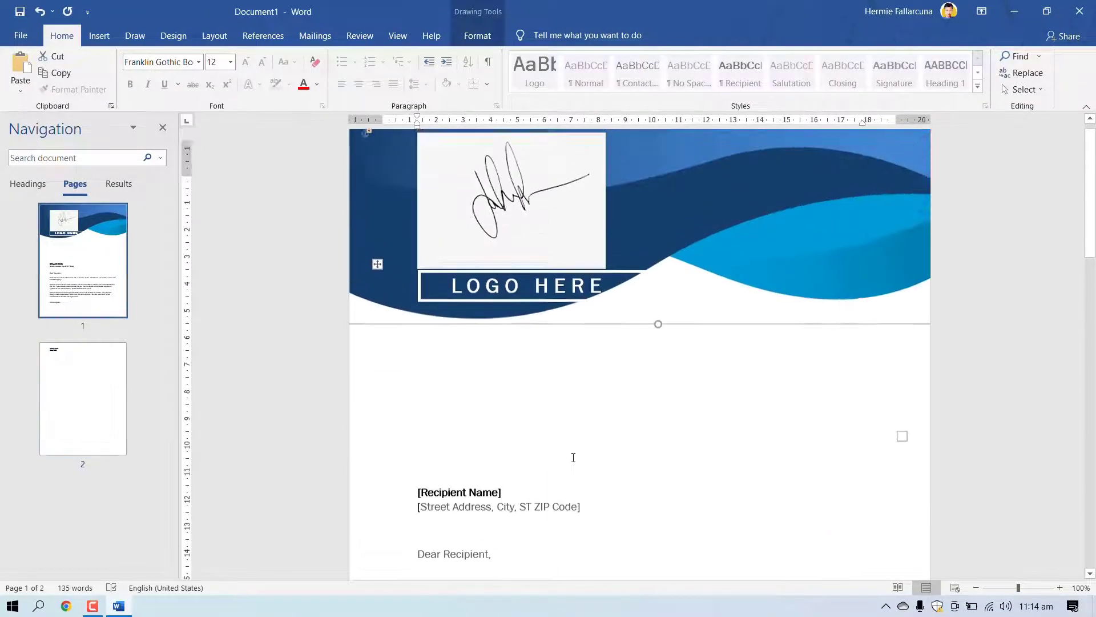
click(521, 254)
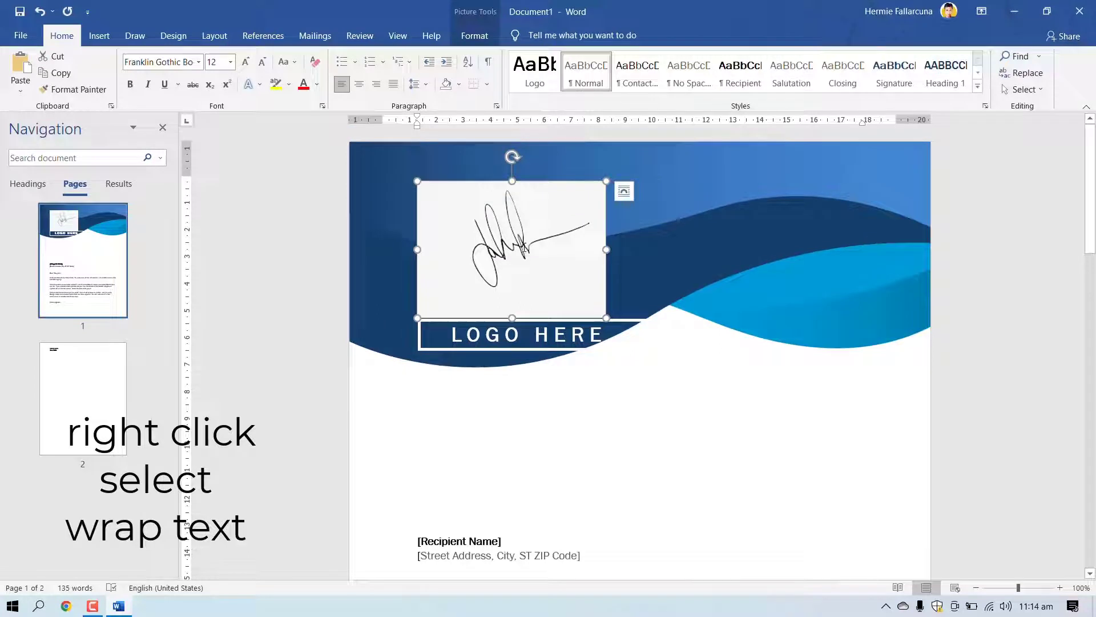
right_click(524, 247)
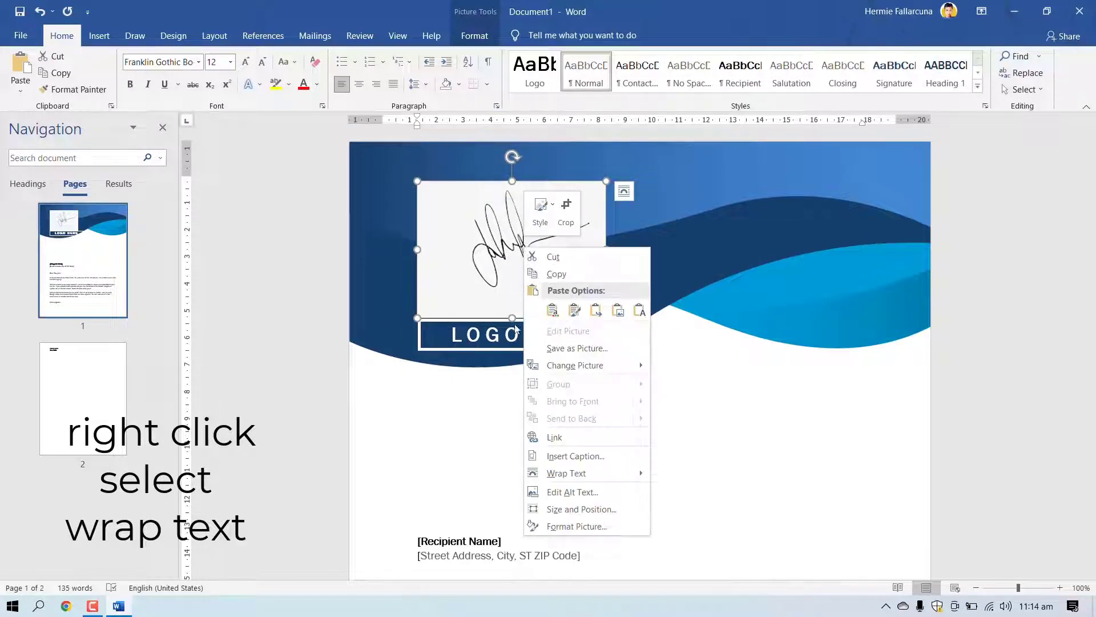
mouse_move(571, 475)
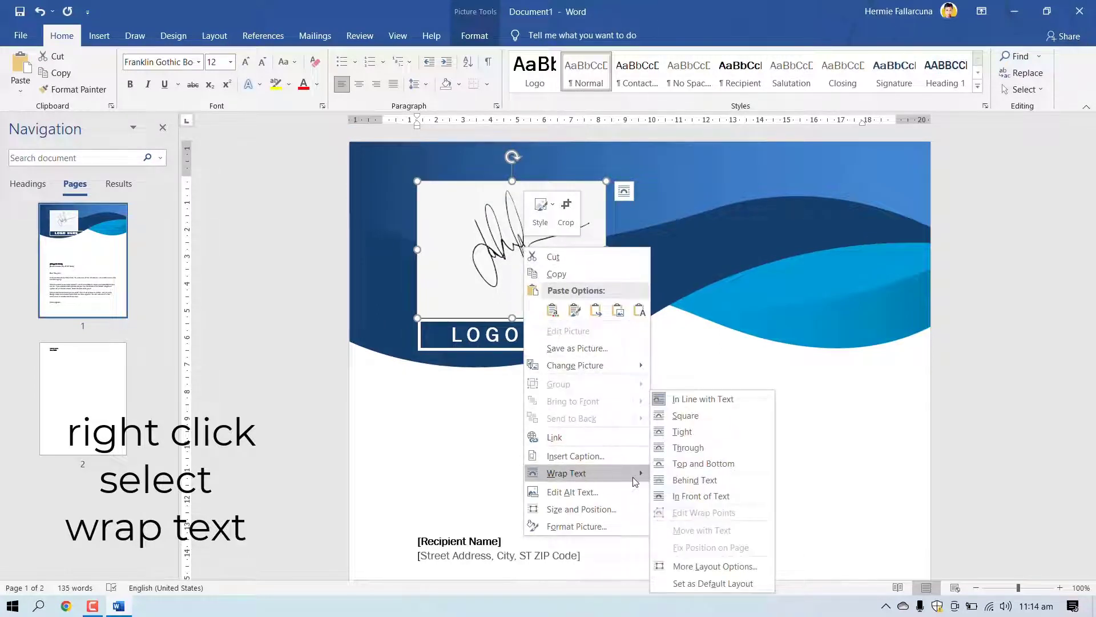
click(662, 480)
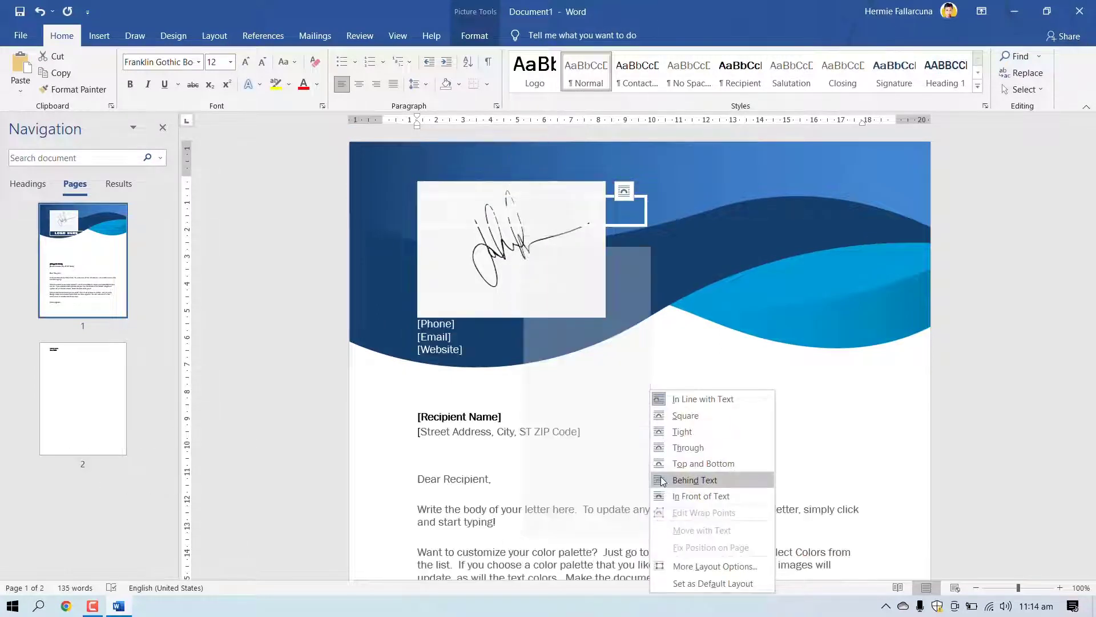
click(694, 497)
Try moving the signature picture from the header down beside the "Warm regards" closing, and undo the moves.
scroll(738, 221, down, 1)
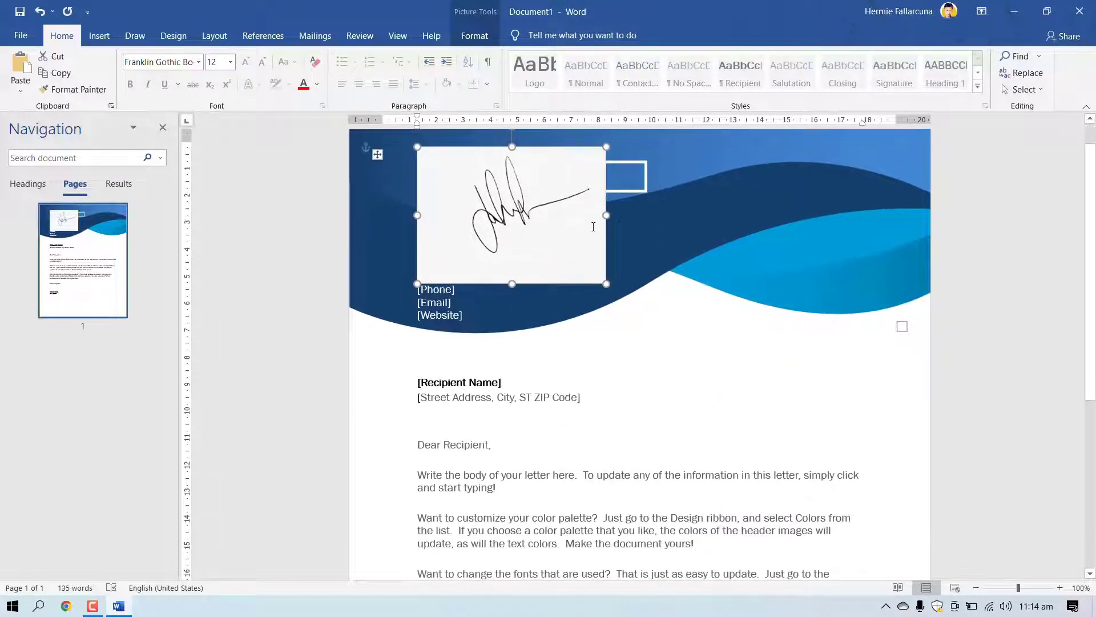
mouse_move(505, 189)
mouse_down()
mouse_move(510, 202)
mouse_move(670, 256)
mouse_move(668, 206)
mouse_move(689, 450)
mouse_up()
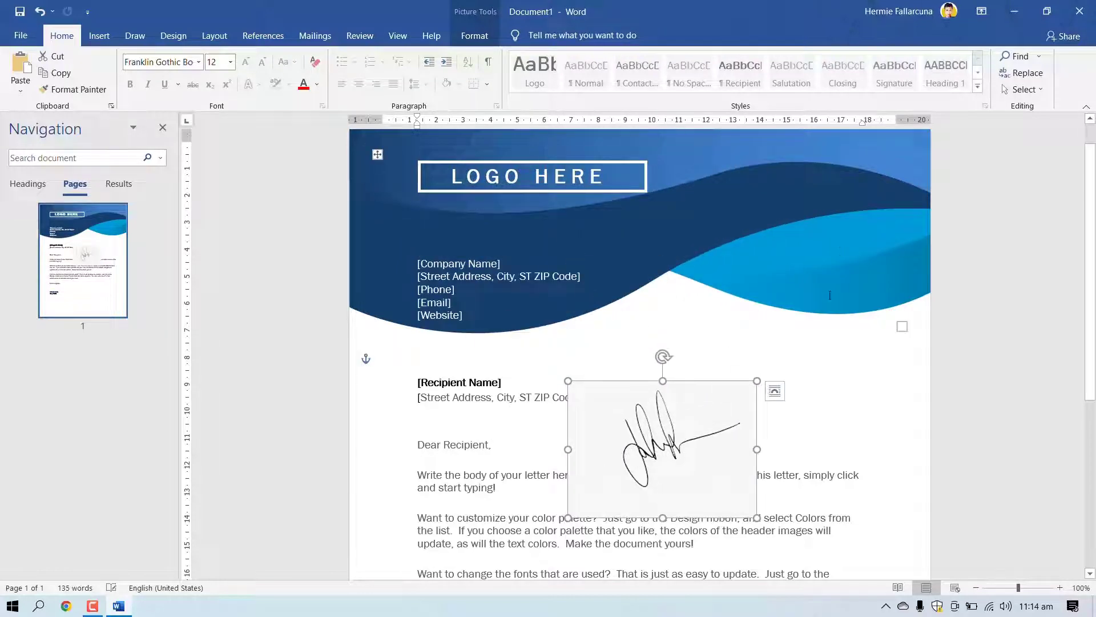
scroll(829, 295, down, 6)
drag(665, 203, 595, 423)
scroll(694, 307, up, 4)
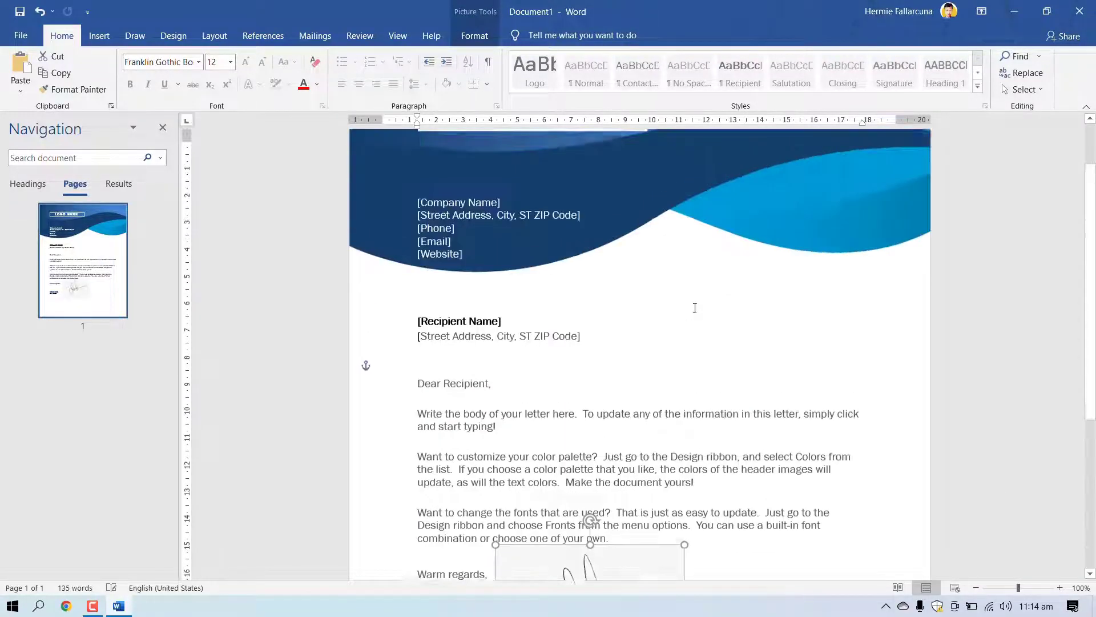
scroll(694, 308, up, 3)
click(557, 303)
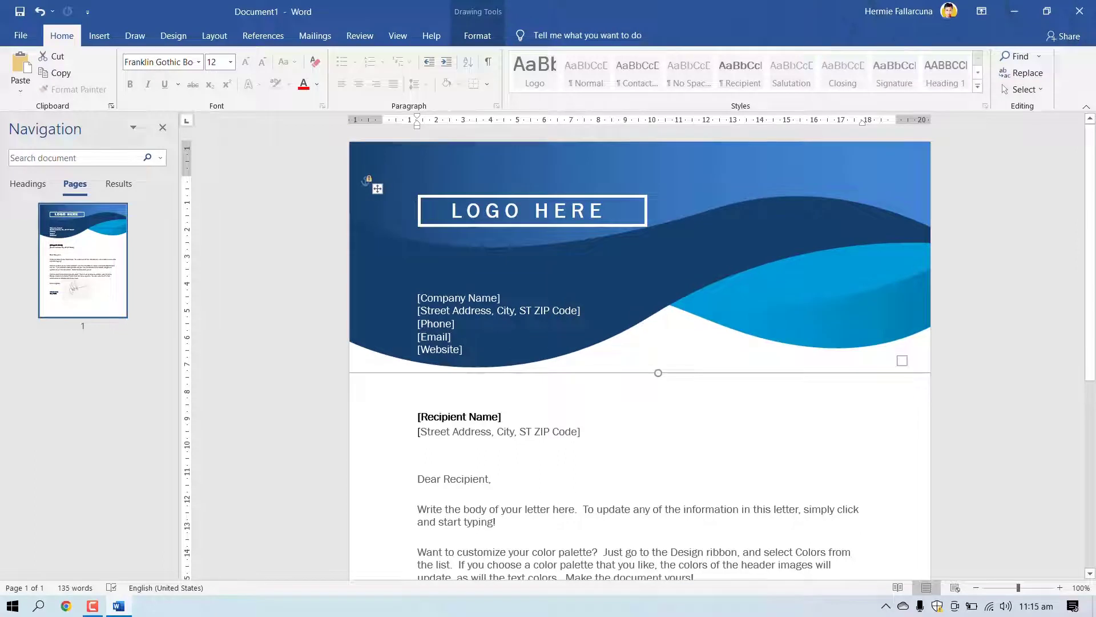
key(ctrl+z)
key(ctrl+z)
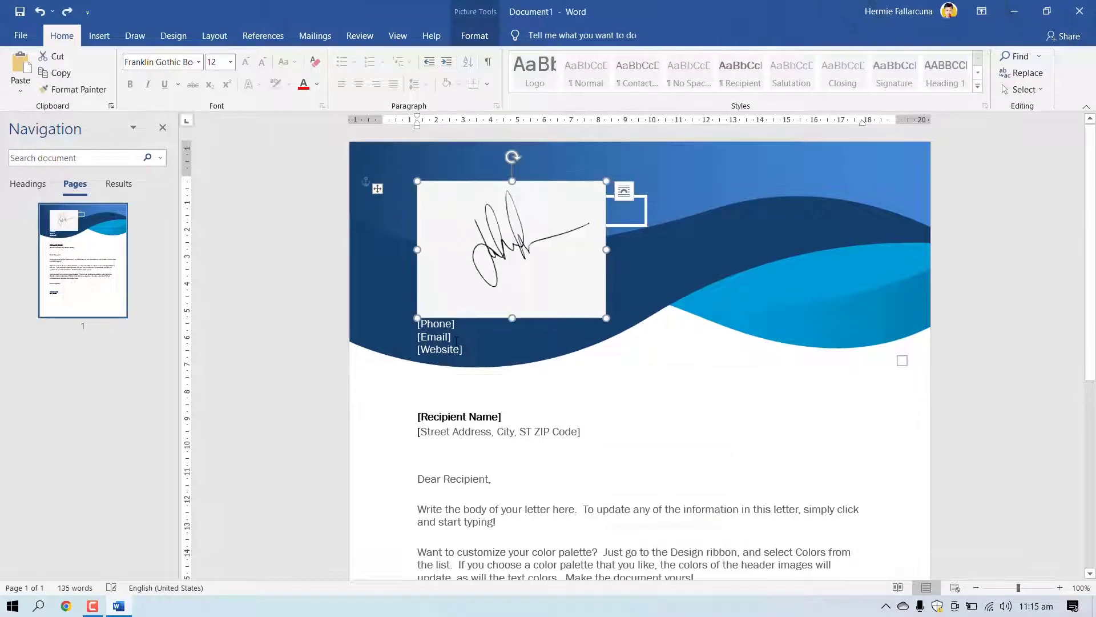
Check the signature picture's layout options, try moving it from the header over the letter body, and undo the move.
click(624, 191)
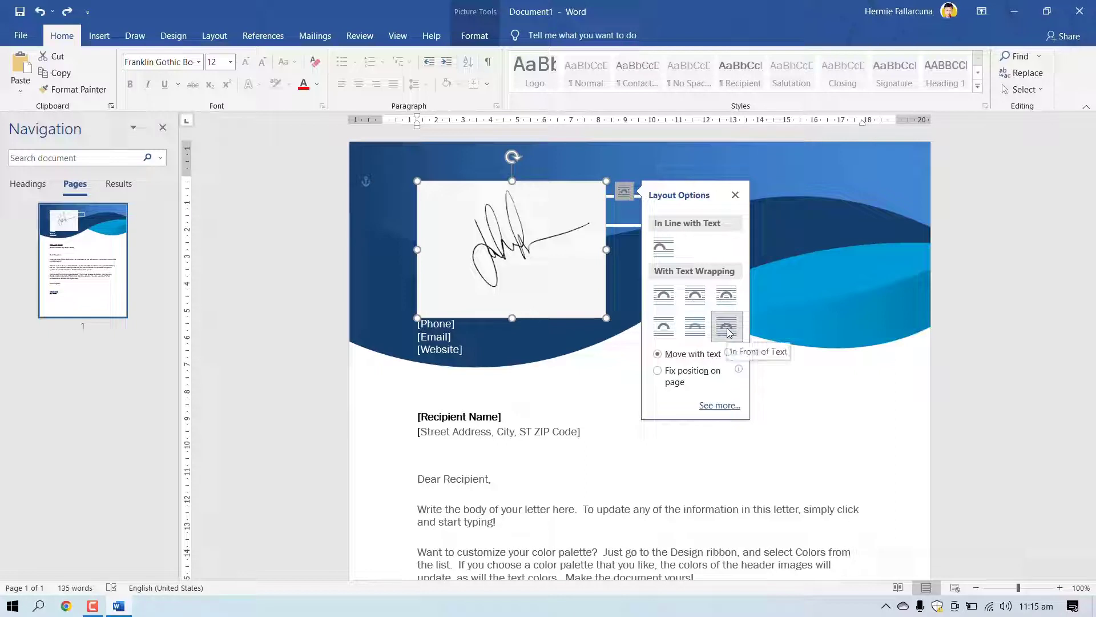
mouse_move(560, 294)
mouse_down()
mouse_move(653, 298)
mouse_move(699, 402)
mouse_move(709, 588)
mouse_move(571, 363)
mouse_move(454, 439)
mouse_move(551, 371)
mouse_move(551, 248)
mouse_move(602, 325)
mouse_move(544, 473)
mouse_move(563, 339)
mouse_move(543, 387)
mouse_up()
drag(518, 490, 650, 413)
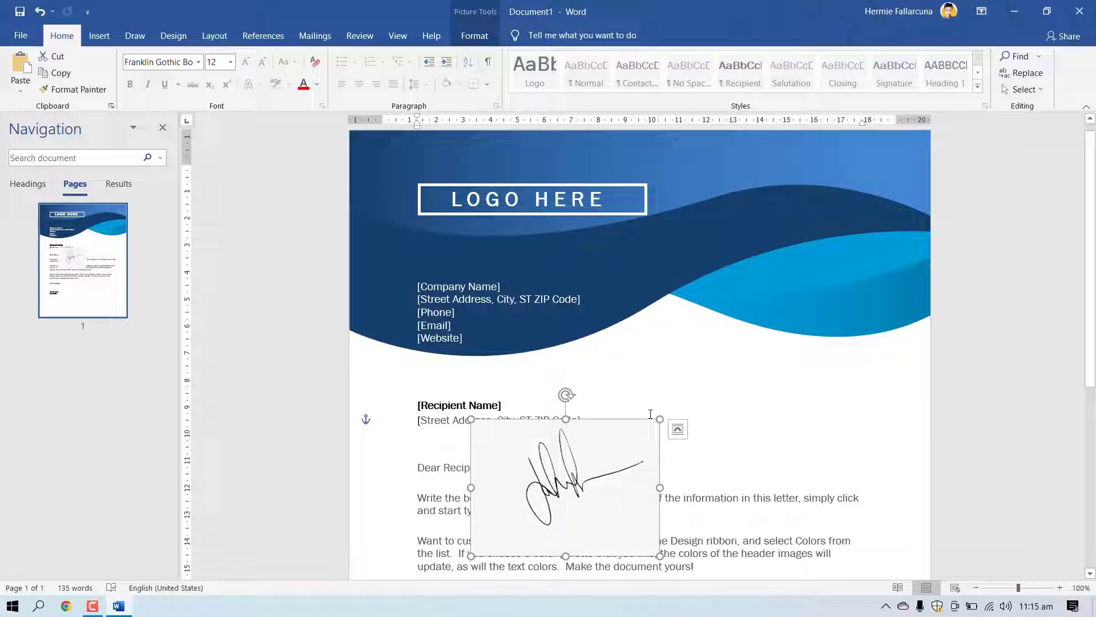
key(ctrl+z)
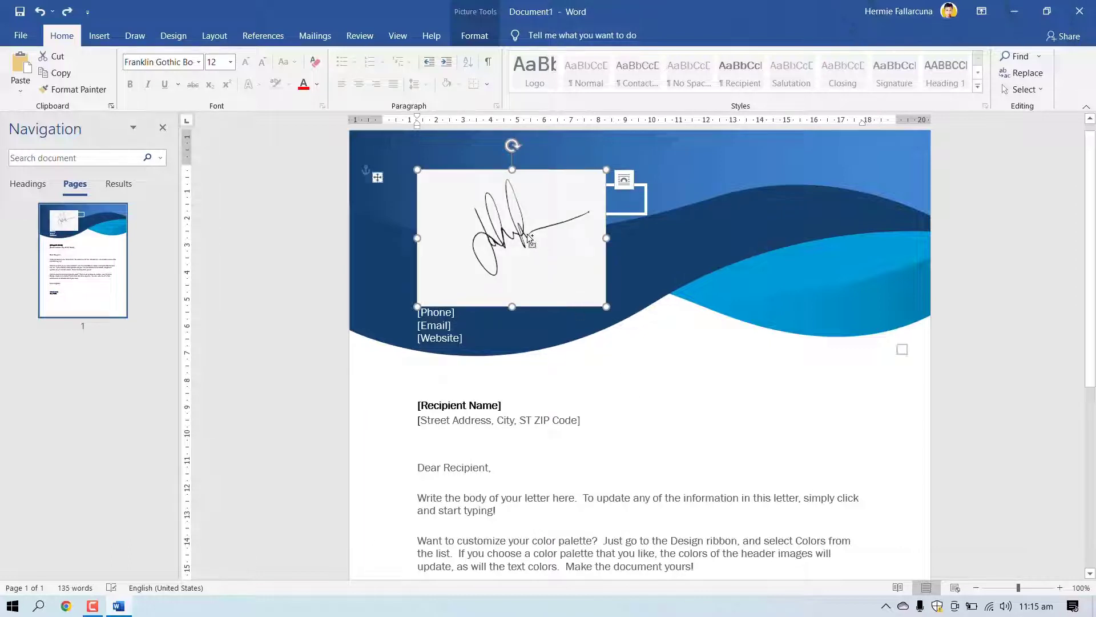
Move the signature picture to the right end of the LOGO HERE box and apply Bring in Front of Text.
mouse_move(530, 241)
mouse_down()
mouse_move(736, 309)
mouse_move(652, 445)
mouse_move(603, 268)
mouse_move(636, 200)
mouse_move(832, 405)
mouse_move(864, 248)
mouse_move(708, 249)
mouse_move(765, 251)
mouse_move(847, 346)
mouse_move(822, 274)
mouse_move(739, 224)
mouse_move(802, 220)
mouse_move(709, 207)
mouse_up()
right_click(687, 267)
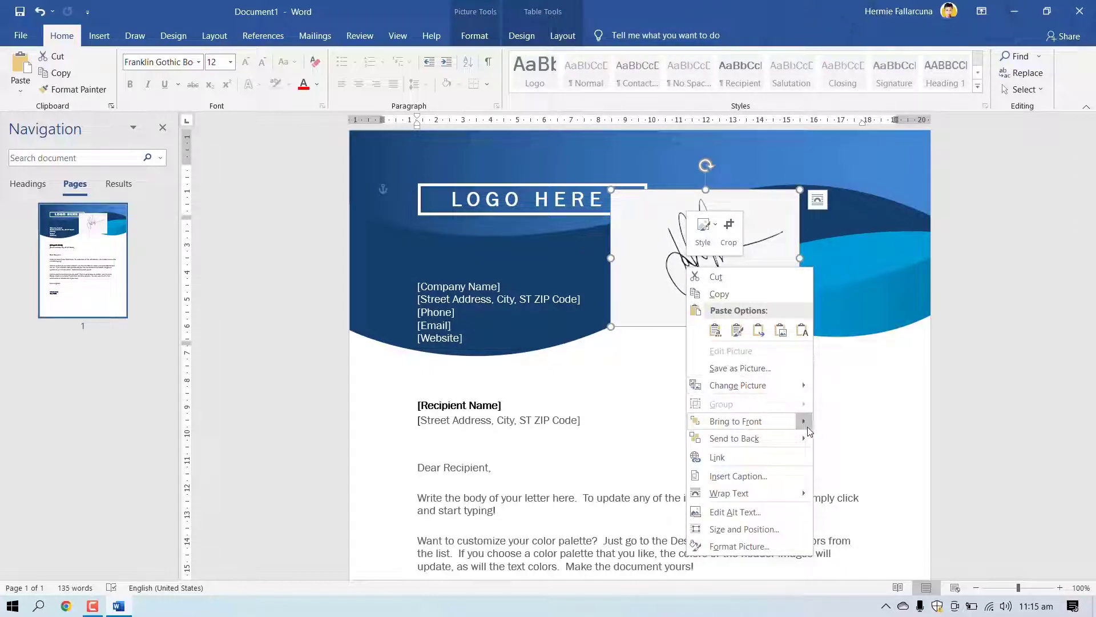
mouse_move(802, 421)
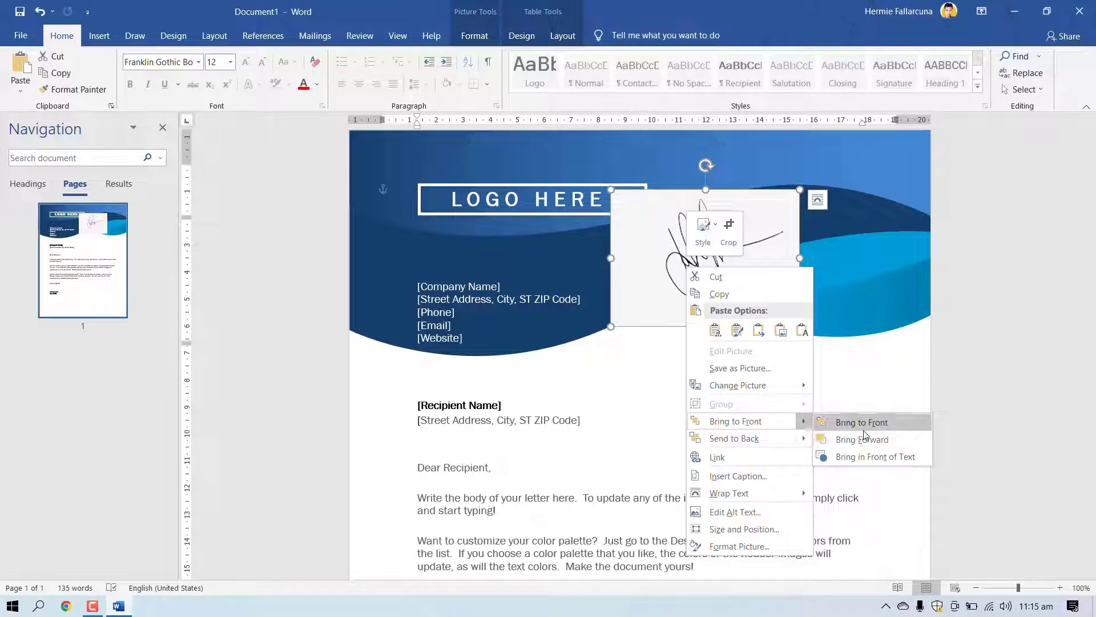
click(866, 458)
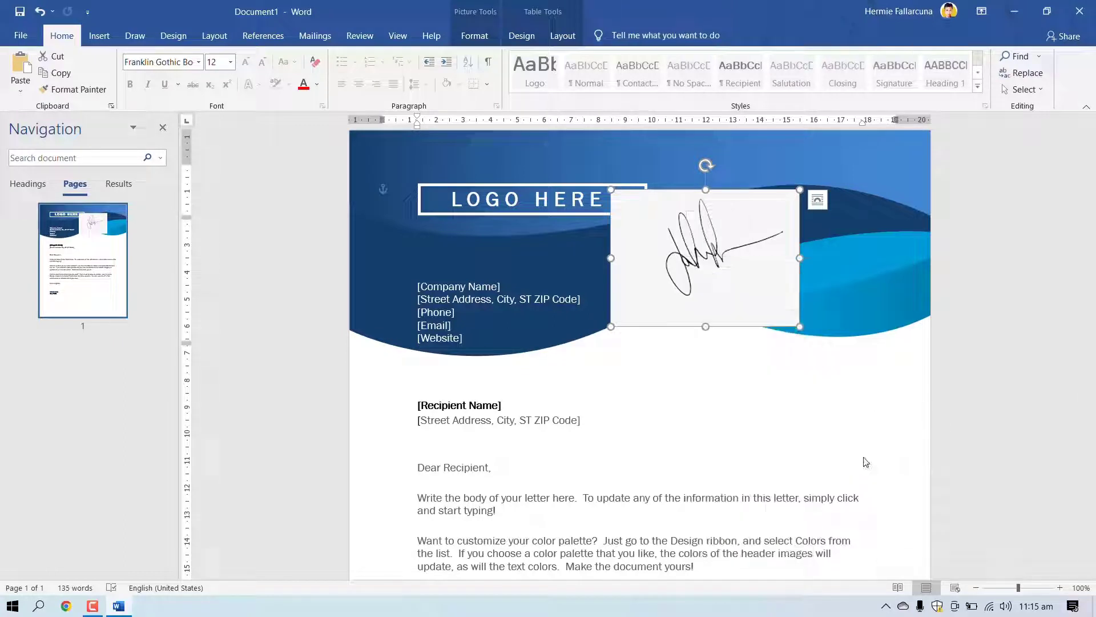
Move the signature picture just below the LOGO HERE box, over the company details, and adjust its stacking order.
drag(712, 245, 574, 280)
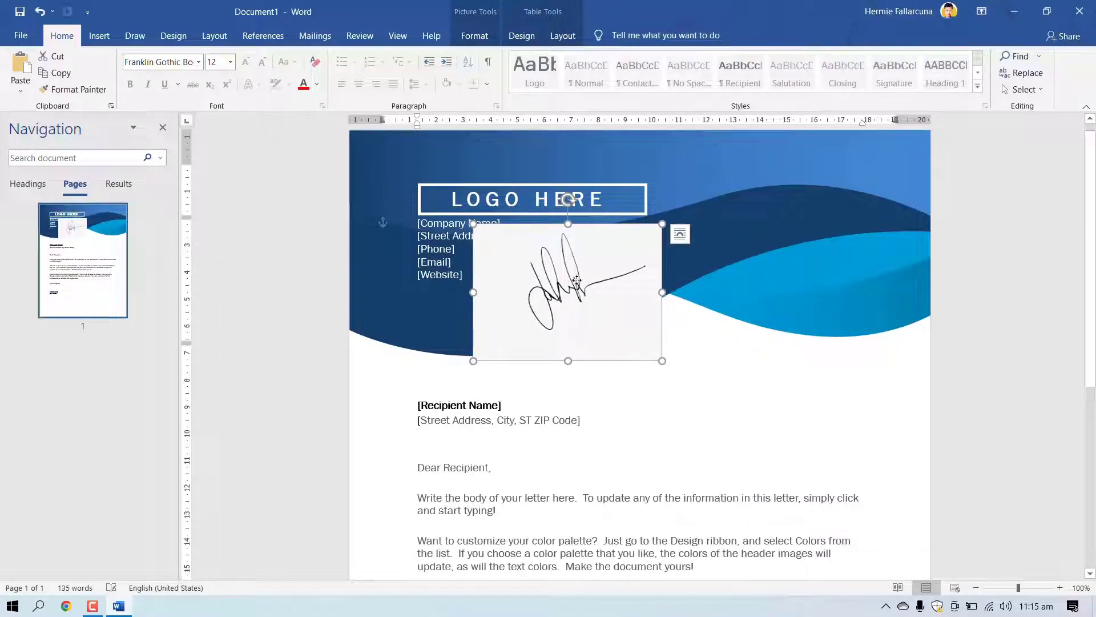
right_click(578, 281)
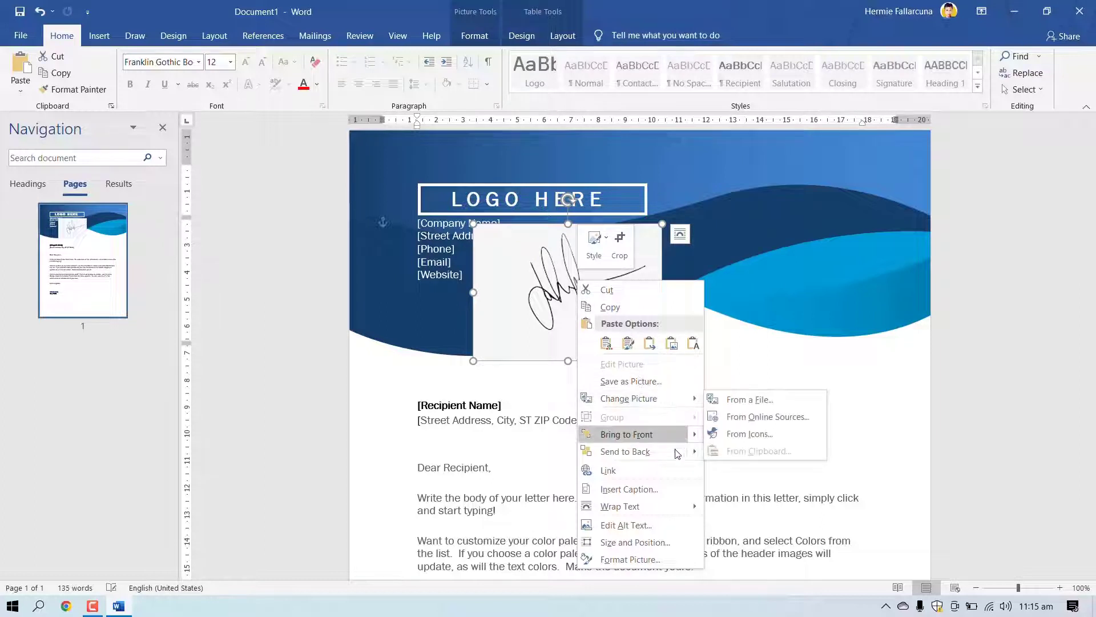
click(754, 452)
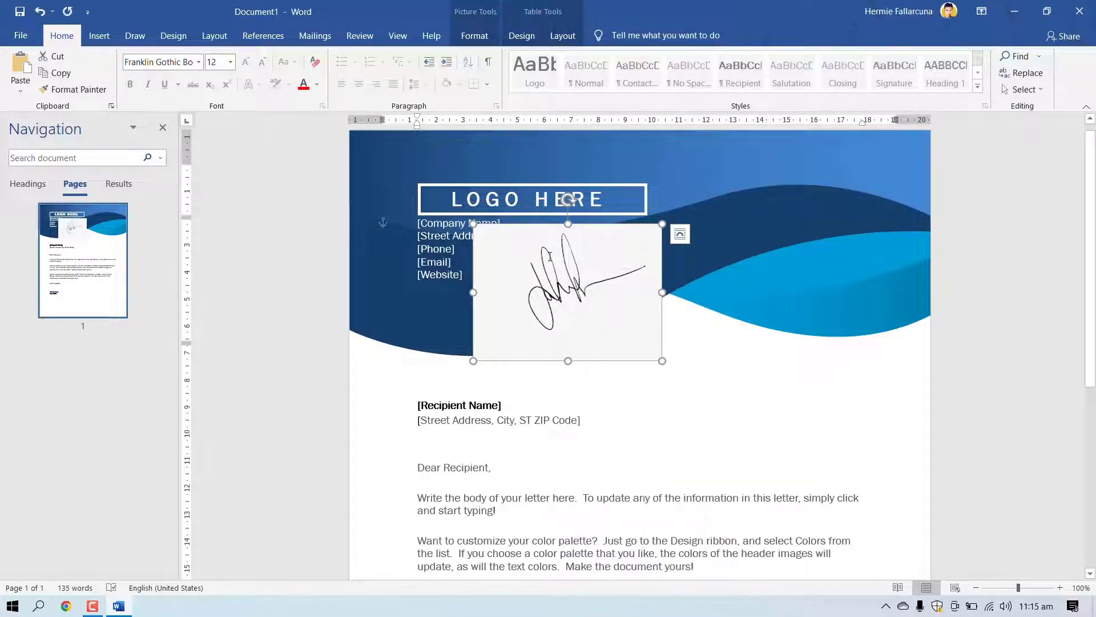
Move the signature picture from the header down to the blank area right of the "Warm regards," closing.
mouse_move(539, 246)
mouse_down()
mouse_move(548, 249)
mouse_move(512, 299)
mouse_move(756, 222)
mouse_move(841, 310)
mouse_move(864, 310)
mouse_move(876, 209)
mouse_move(549, 131)
mouse_move(468, 434)
mouse_move(494, 483)
mouse_up()
scroll(514, 385, down, 10)
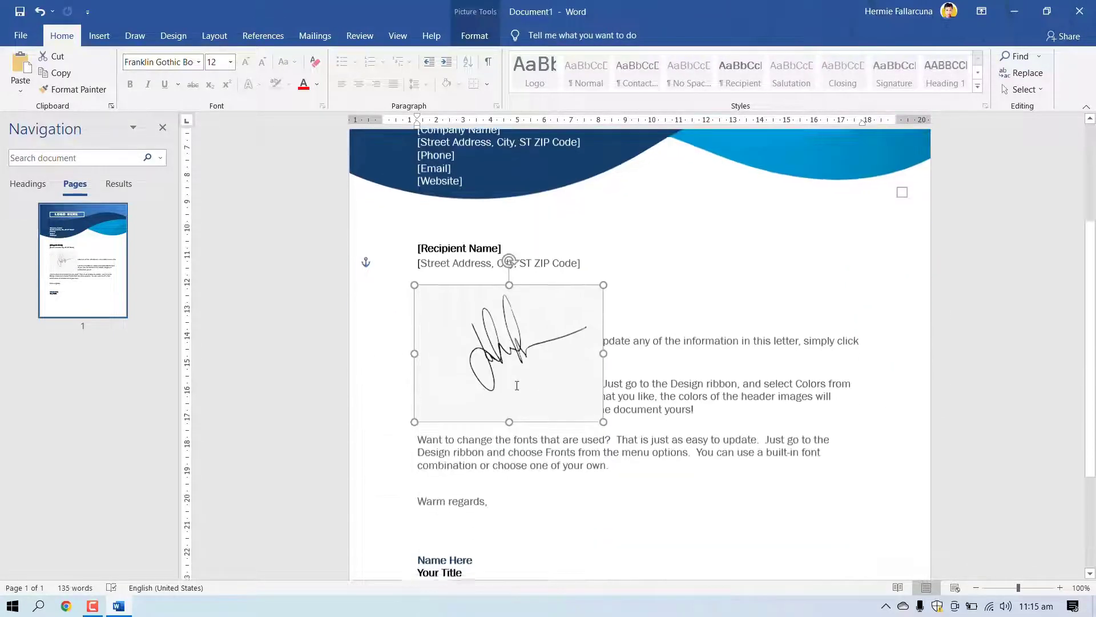
mouse_move(530, 219)
mouse_down()
mouse_move(526, 351)
mouse_move(504, 387)
mouse_move(476, 359)
mouse_move(722, 359)
mouse_up()
Try deleting the "Warm regards," closing line and undo the deletion.
triple_click(455, 353)
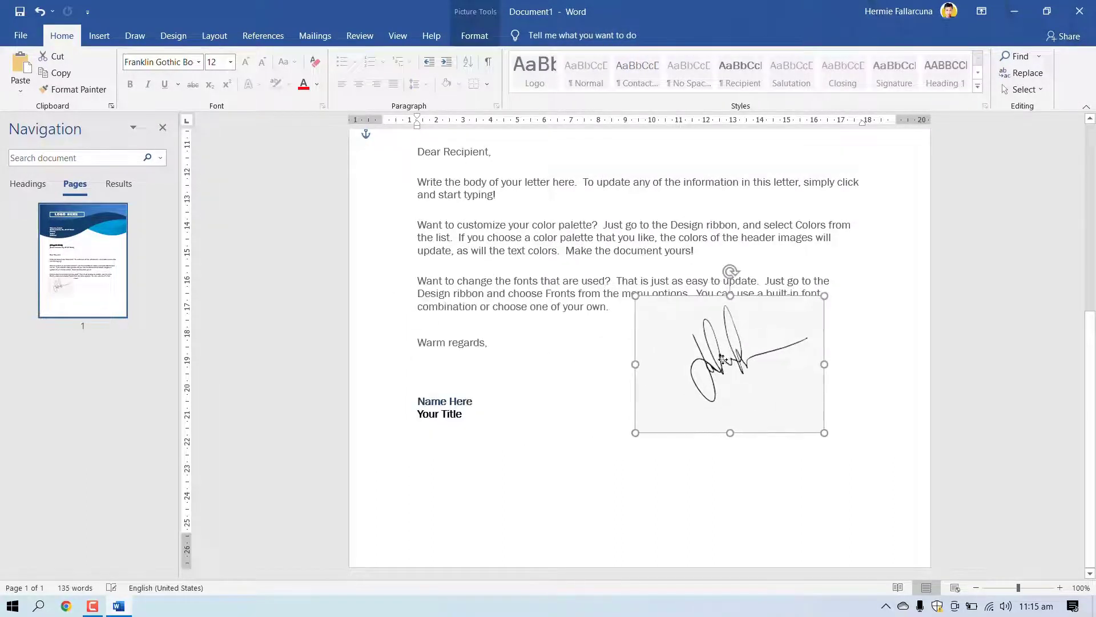
triple_click(447, 377)
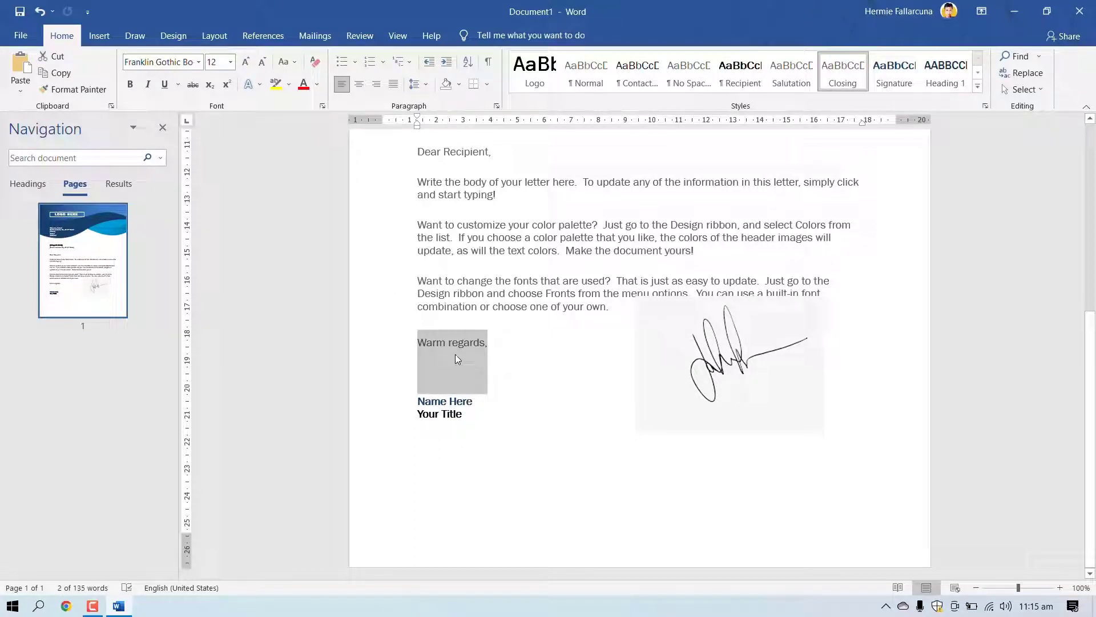
key(Delete)
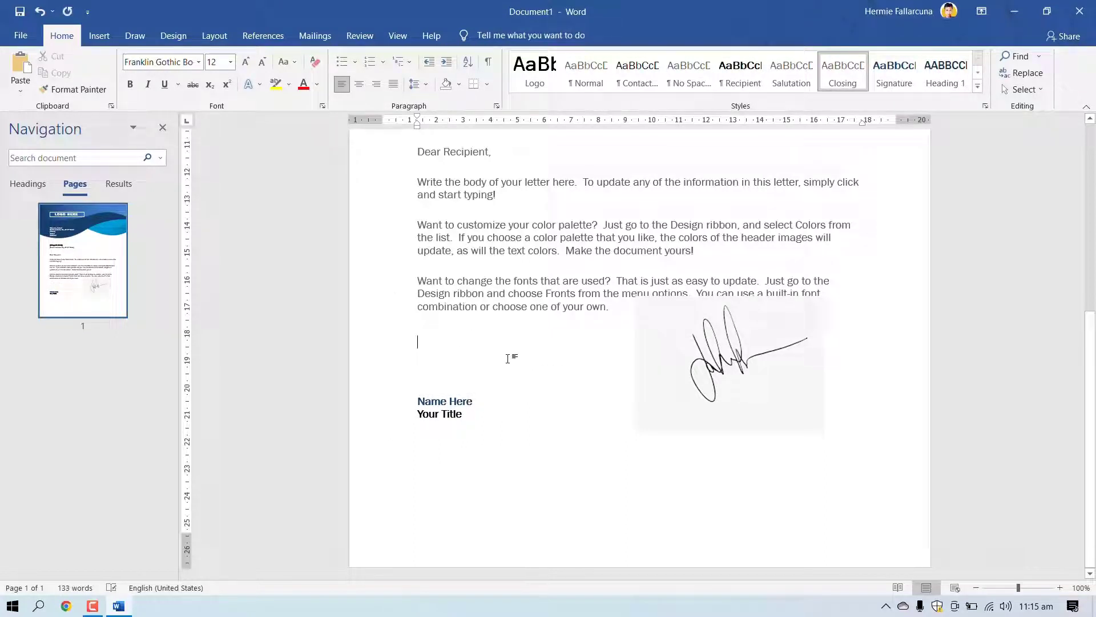
key(ctrl+z)
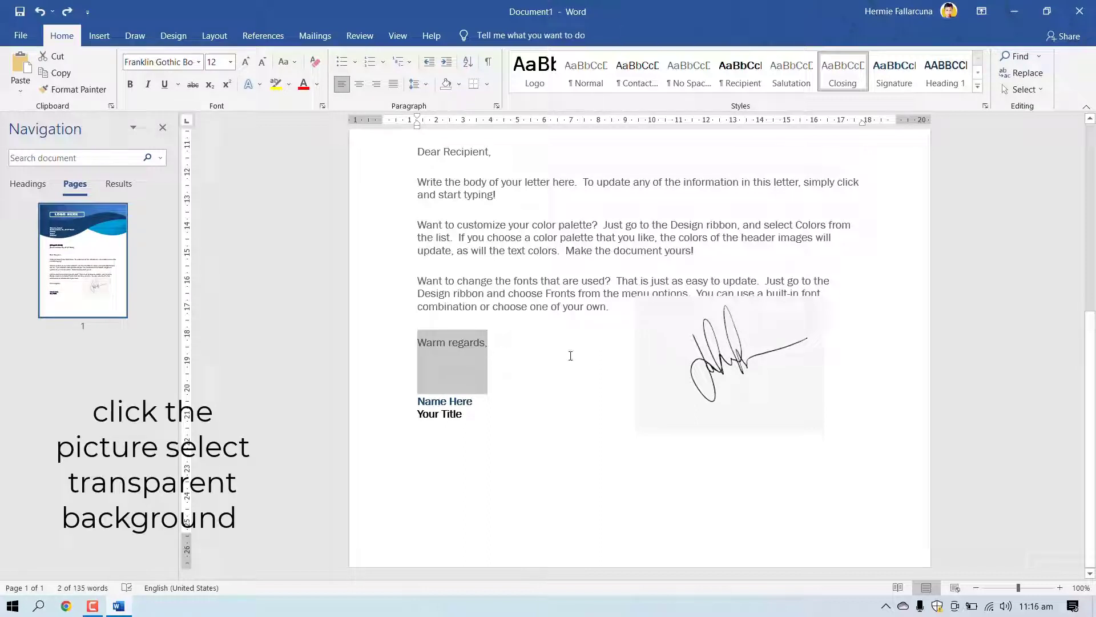
click(513, 418)
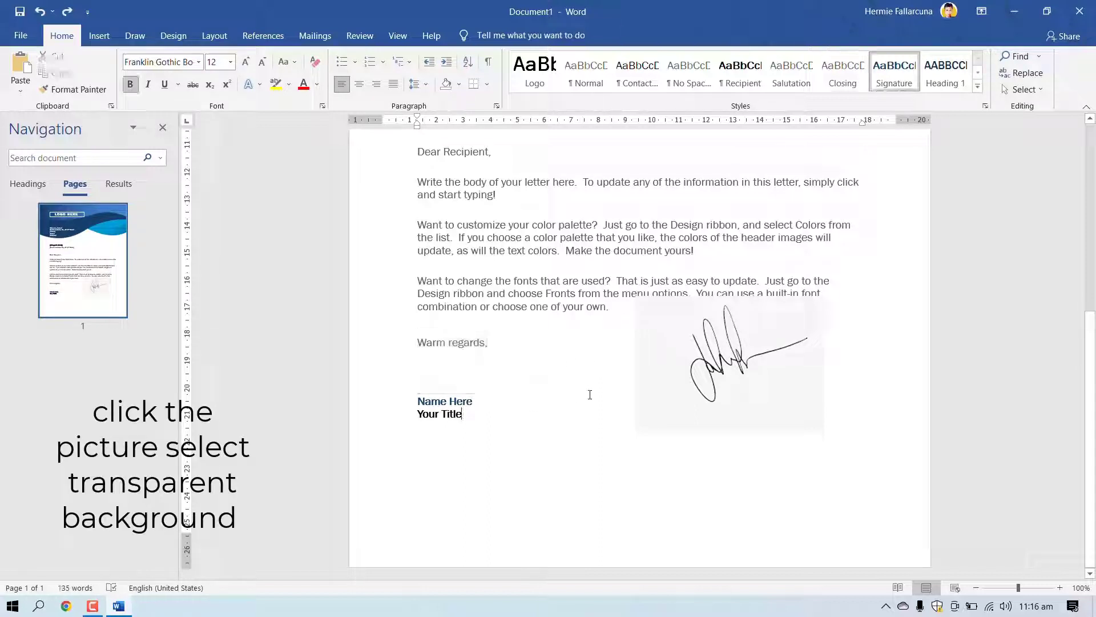
Move the signature picture slightly closer to the closing and make its light background transparent with Set Transparent Color.
click(747, 392)
mouse_move(747, 392)
mouse_down()
mouse_move(736, 421)
mouse_move(553, 398)
mouse_move(738, 400)
mouse_move(540, 392)
mouse_move(762, 392)
mouse_move(436, 371)
mouse_move(649, 381)
mouse_up()
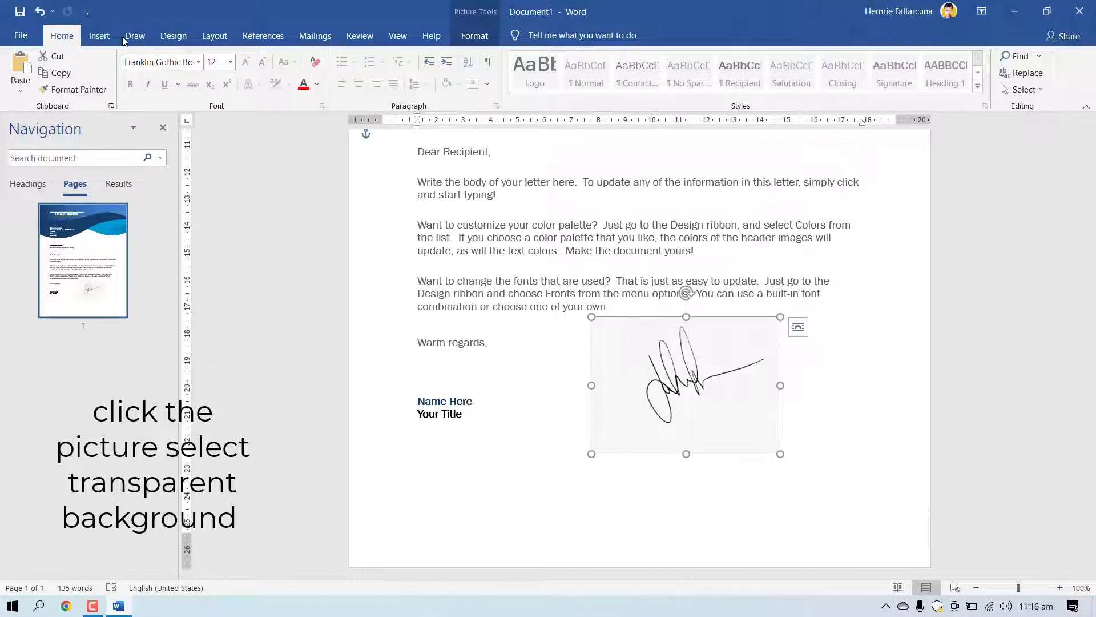
click(101, 36)
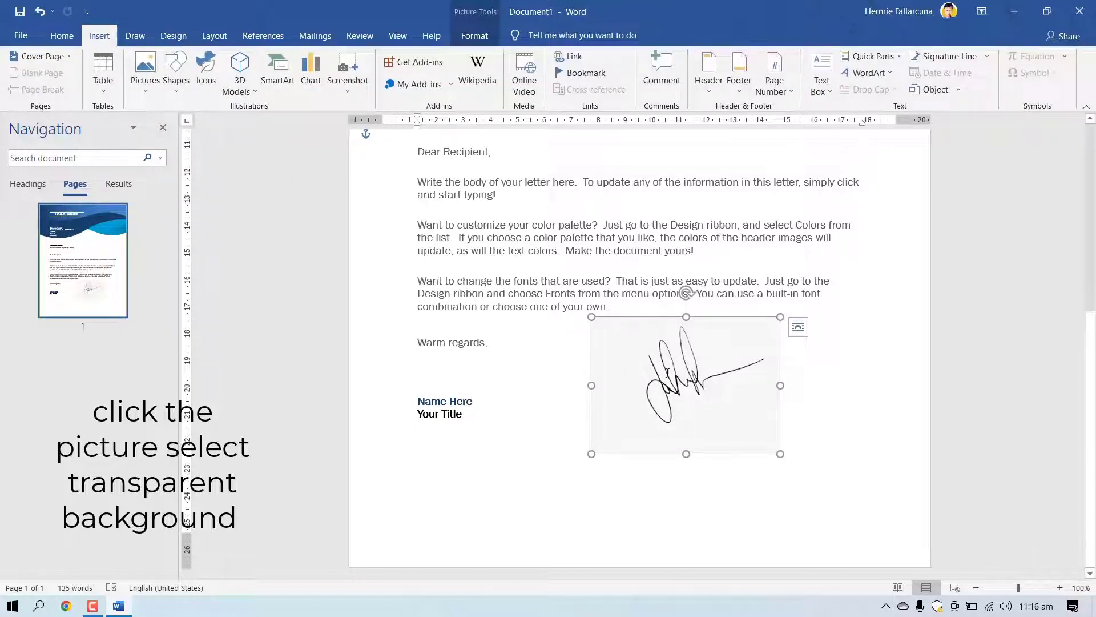
double_click(676, 382)
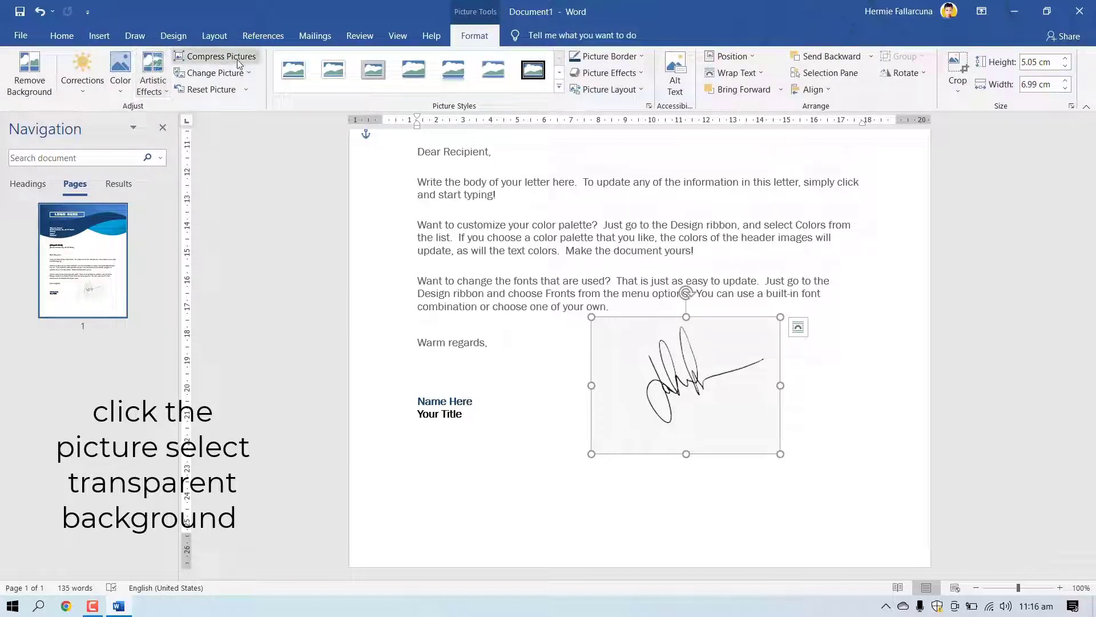
click(122, 94)
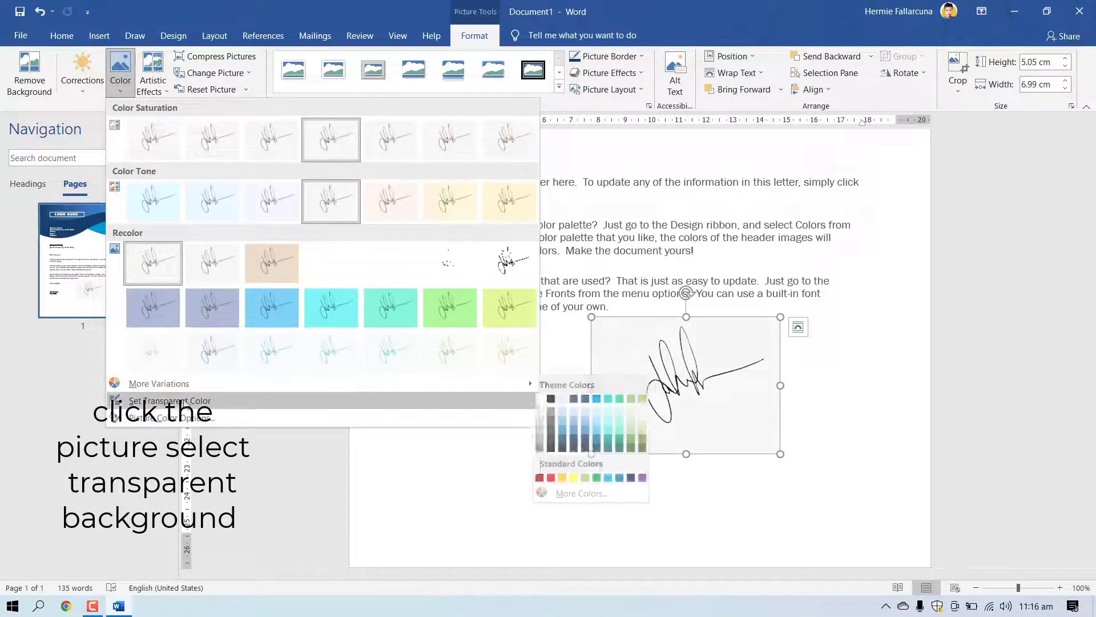
click(190, 402)
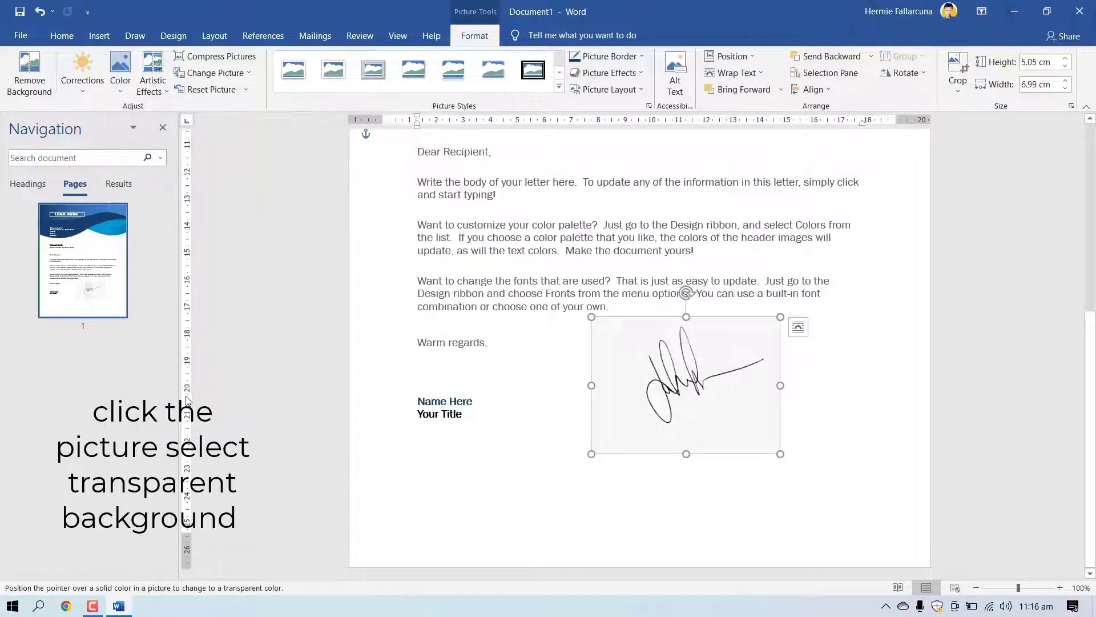
click(699, 406)
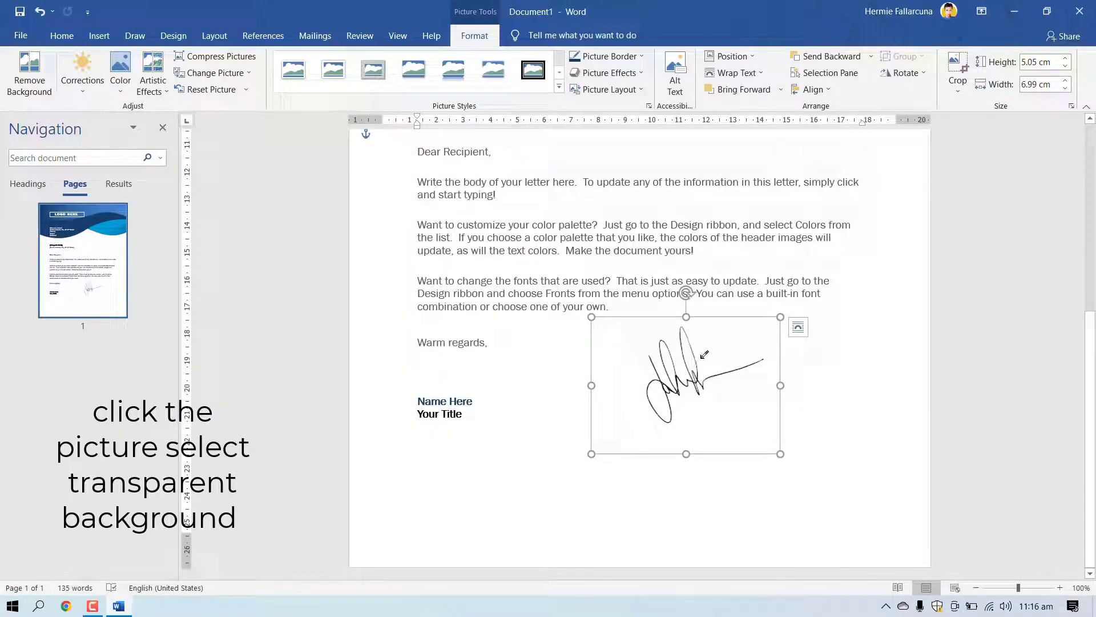
Move the signature over the space between "Warm regards," and "Name Here" and rotate it clockwise until its long stroke is roughly horizontal.
mouse_move(704, 354)
mouse_down()
mouse_move(529, 357)
mouse_move(470, 304)
mouse_move(517, 342)
mouse_move(531, 337)
mouse_move(526, 354)
mouse_move(568, 320)
mouse_move(451, 265)
mouse_move(543, 225)
mouse_move(481, 326)
mouse_up()
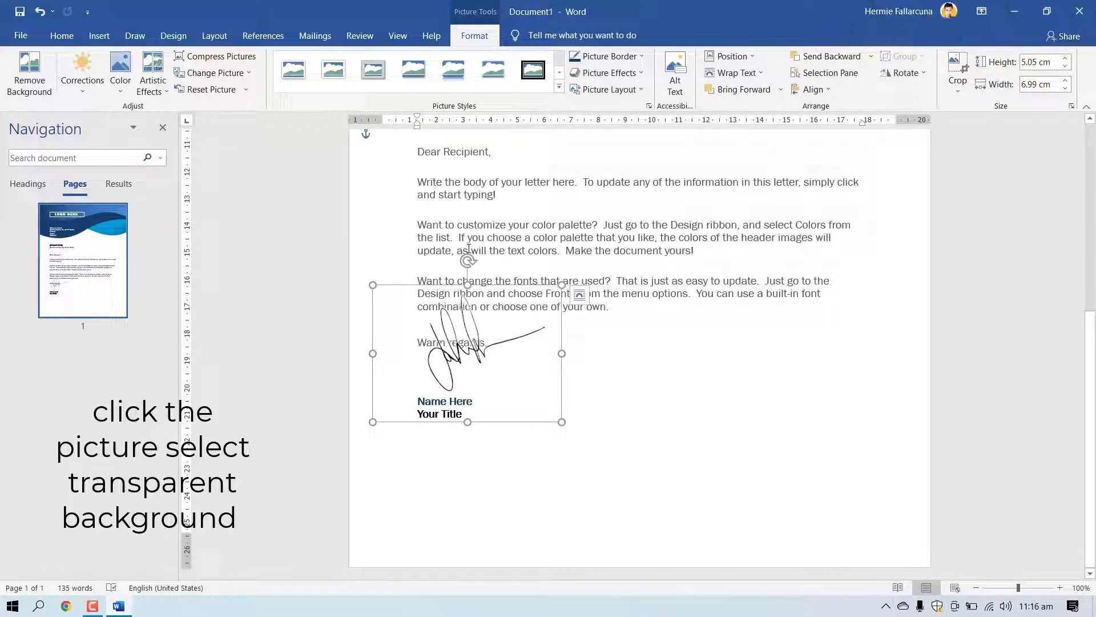
drag(467, 261, 495, 273)
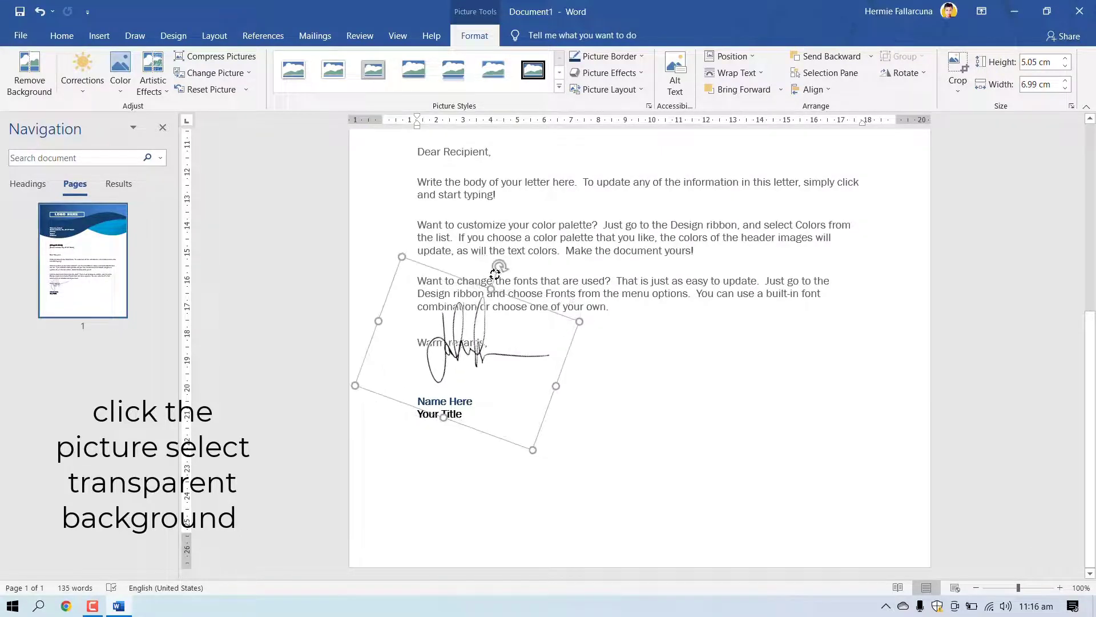
drag(514, 384, 518, 388)
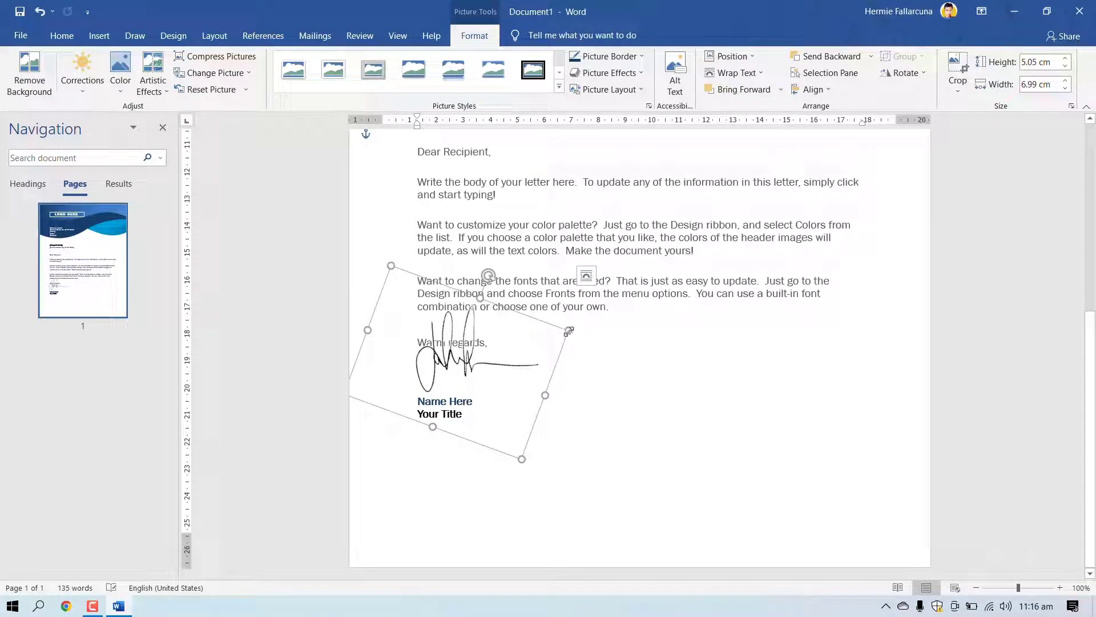
Shrink the signature picture to 4.01 cm high by 5.55 cm wide and line it up above "Name Here".
mouse_move(568, 331)
mouse_down()
mouse_move(492, 362)
mouse_move(488, 384)
mouse_move(558, 348)
mouse_up()
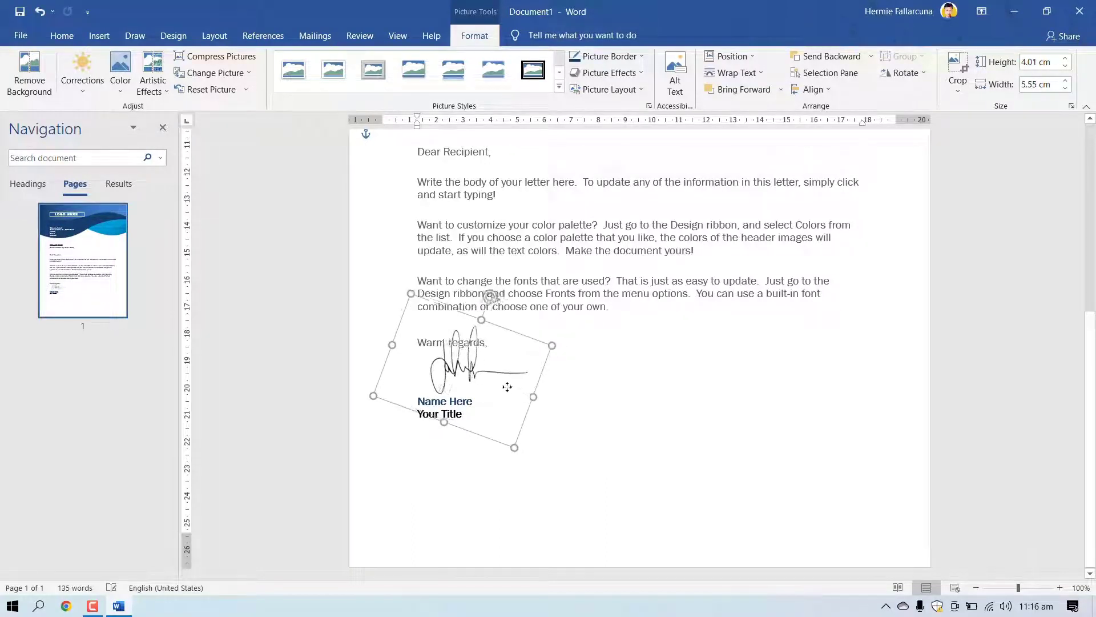
click(12, 606)
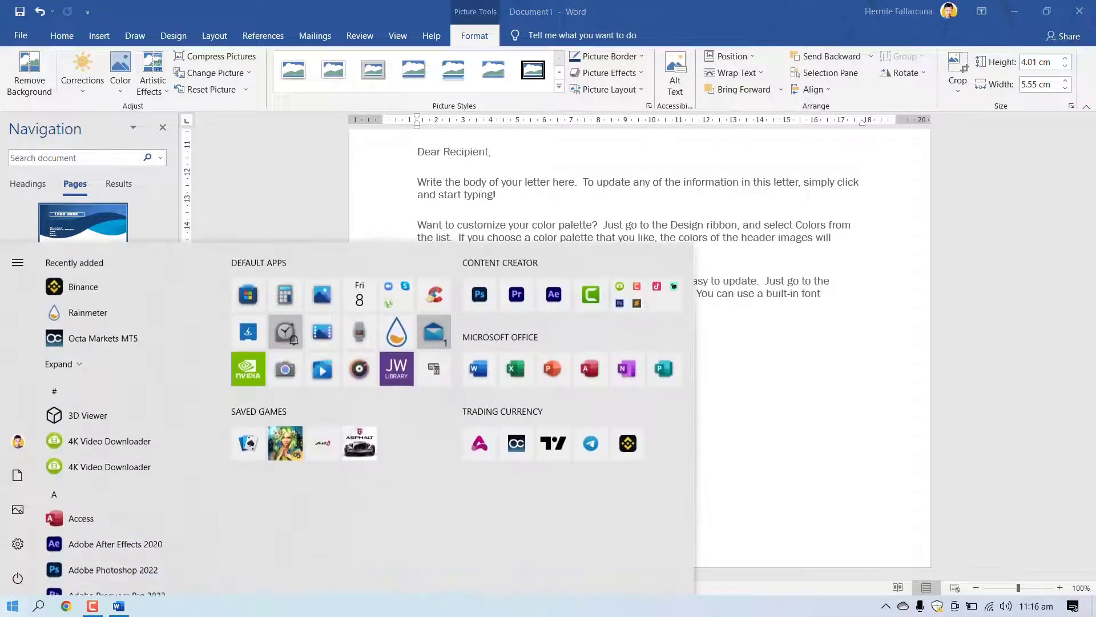
click(844, 397)
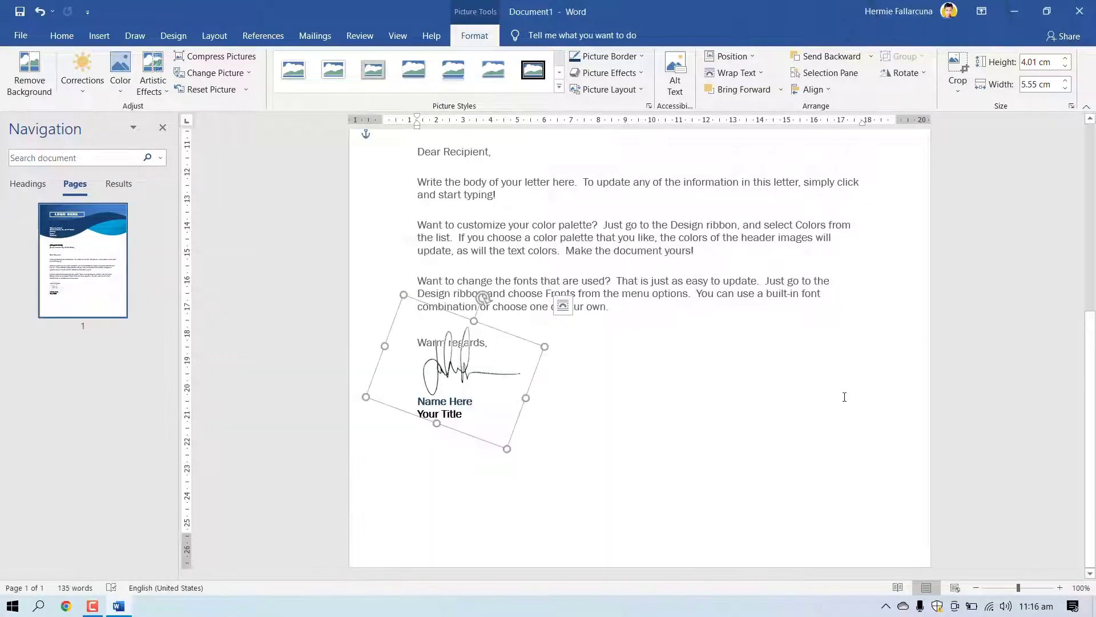
click(679, 411)
click(456, 364)
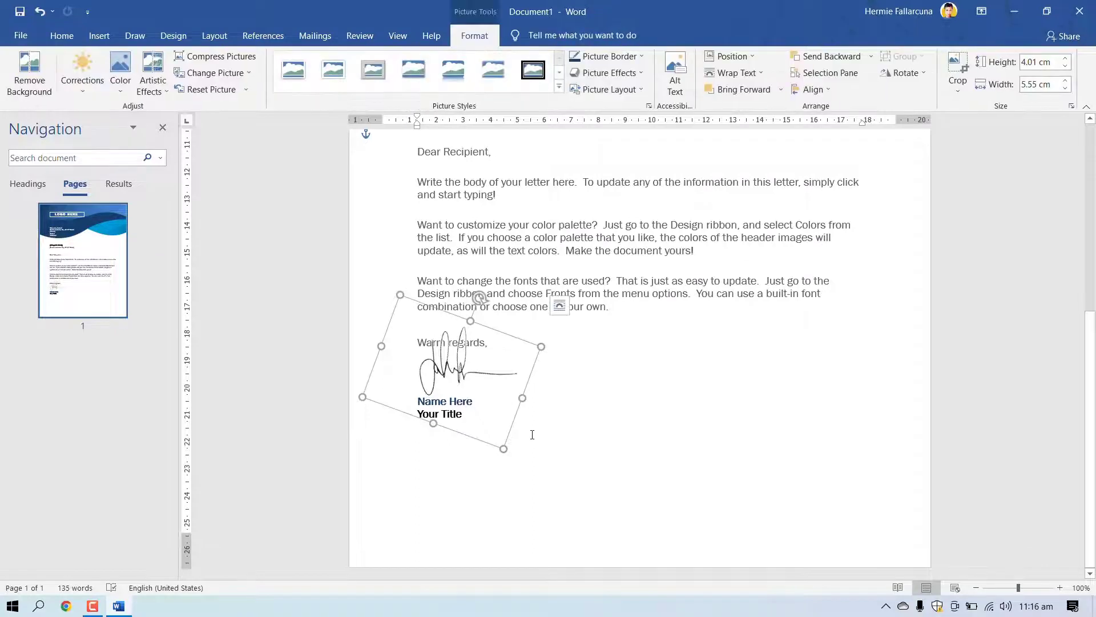
click(480, 292)
click(524, 403)
click(460, 331)
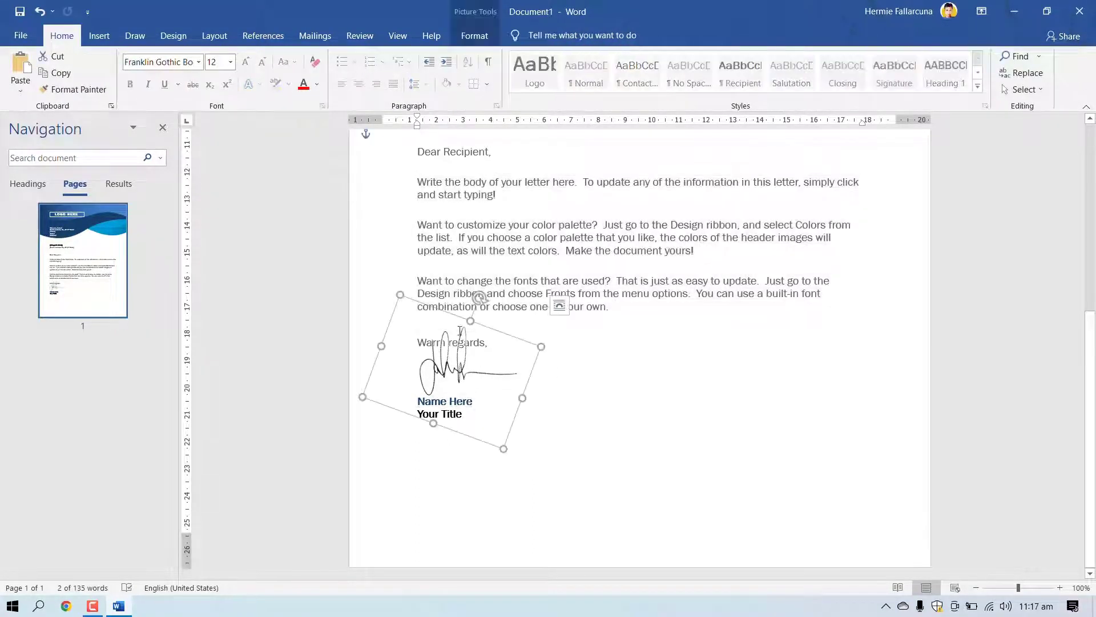
Rotate the signature slightly further clockwise and lower it to sit just above "Name Here".
drag(478, 295, 487, 295)
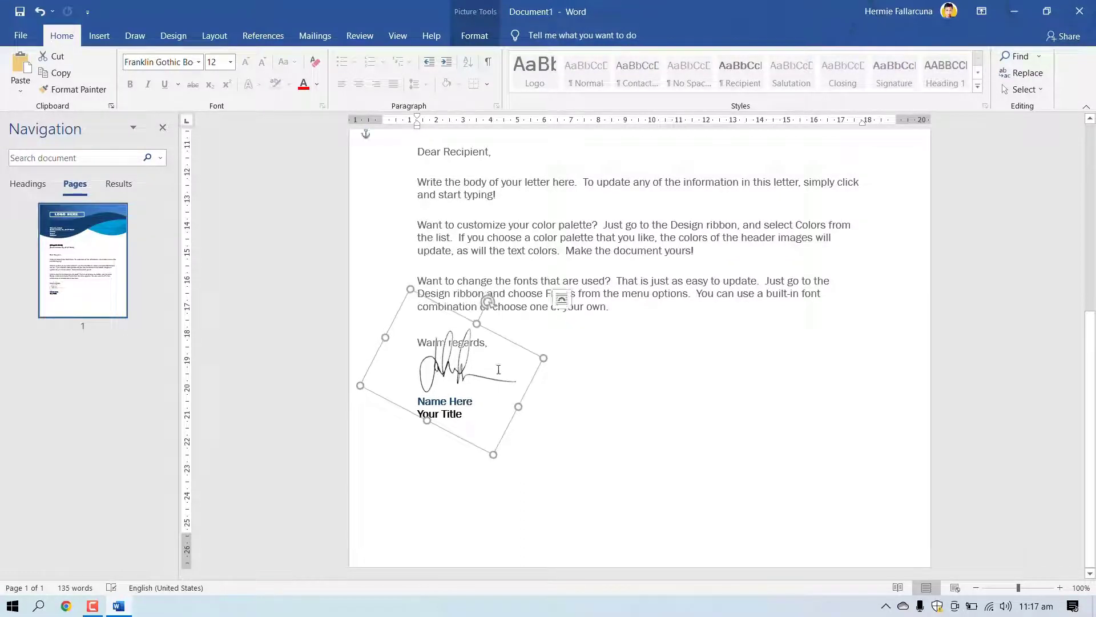
drag(499, 370, 498, 371)
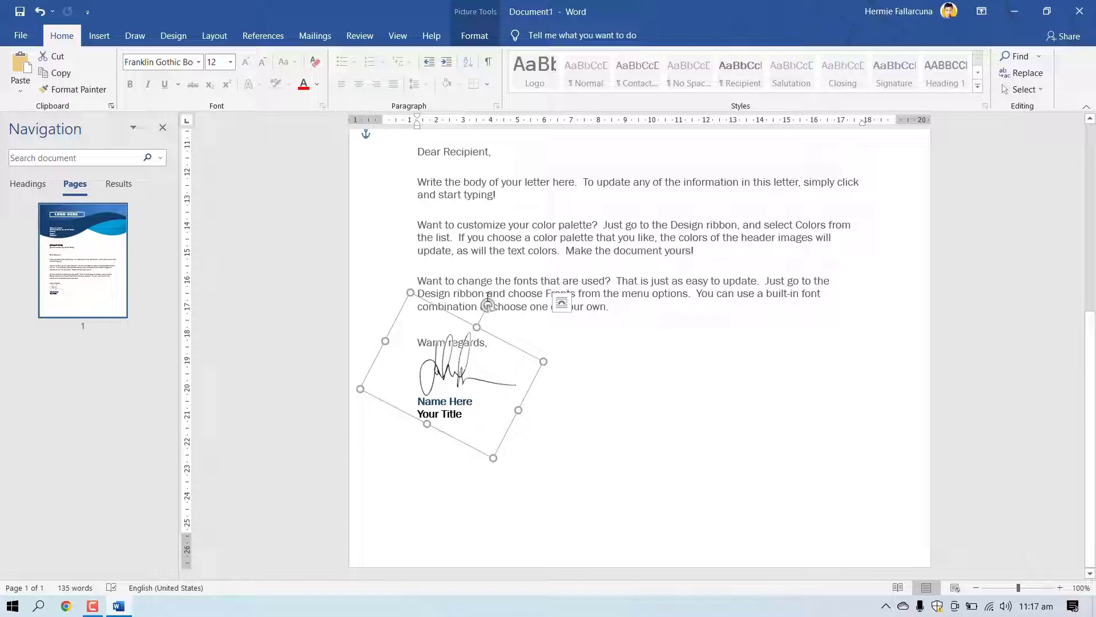
drag(490, 301, 497, 301)
drag(478, 364, 475, 366)
click(644, 468)
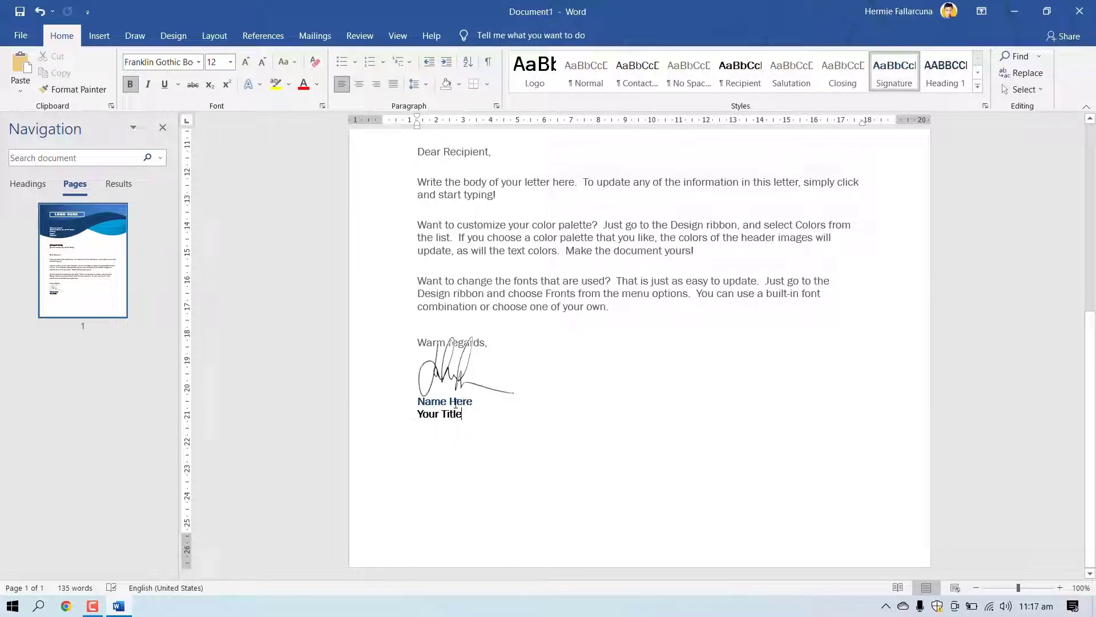
Export the letter as a PDF named Company Name.pdf to the Desktop, opening it after publishing.
scroll(409, 245, up, 8)
click(21, 36)
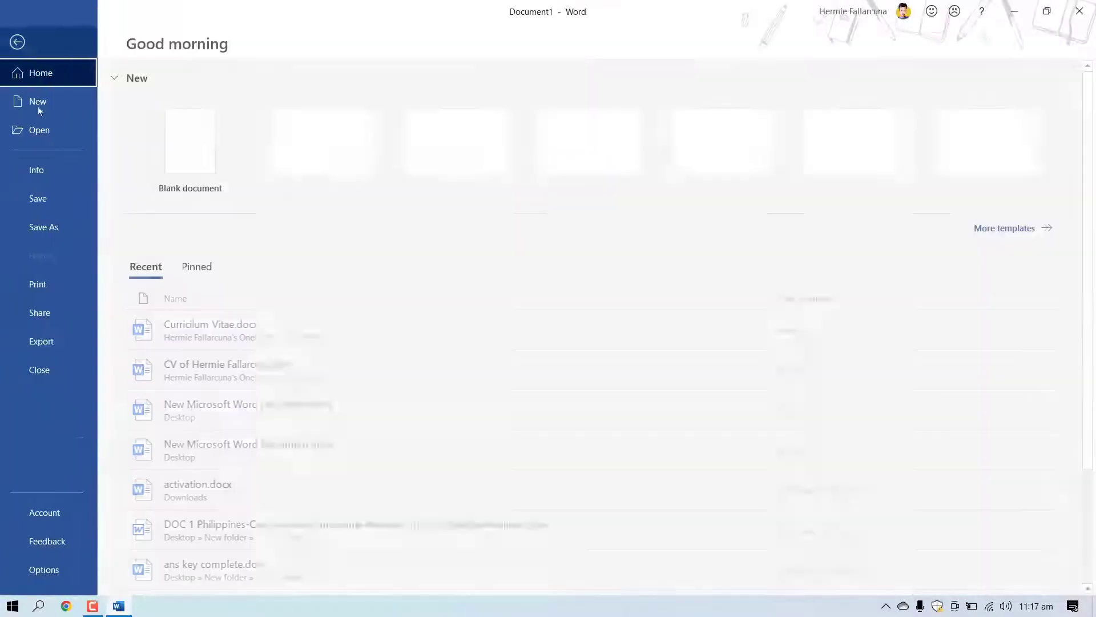
click(55, 342)
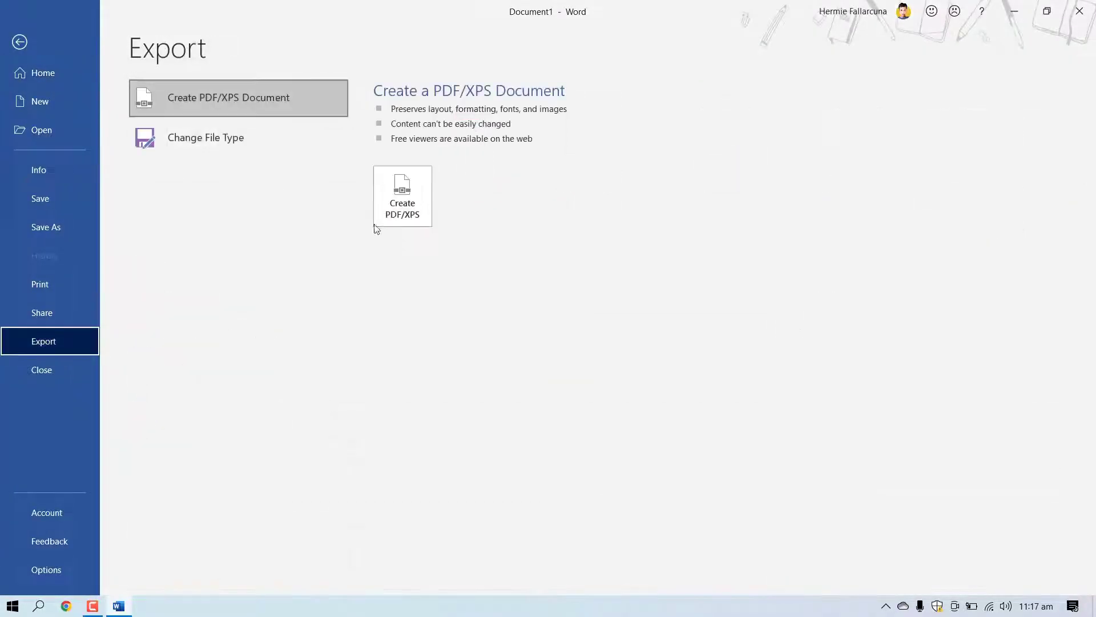
click(403, 192)
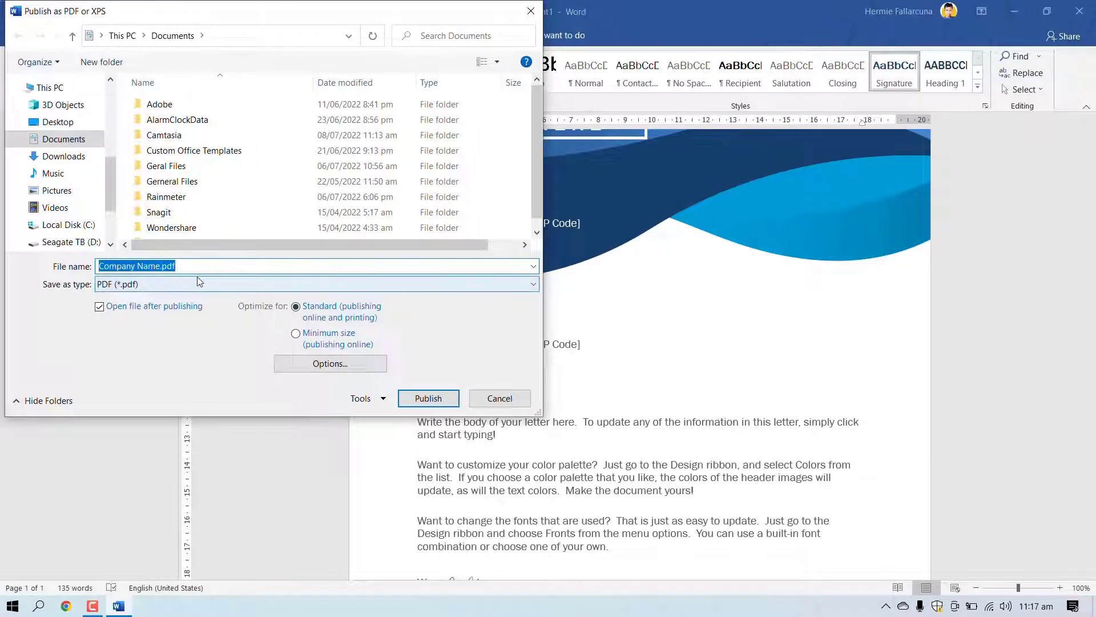
click(58, 122)
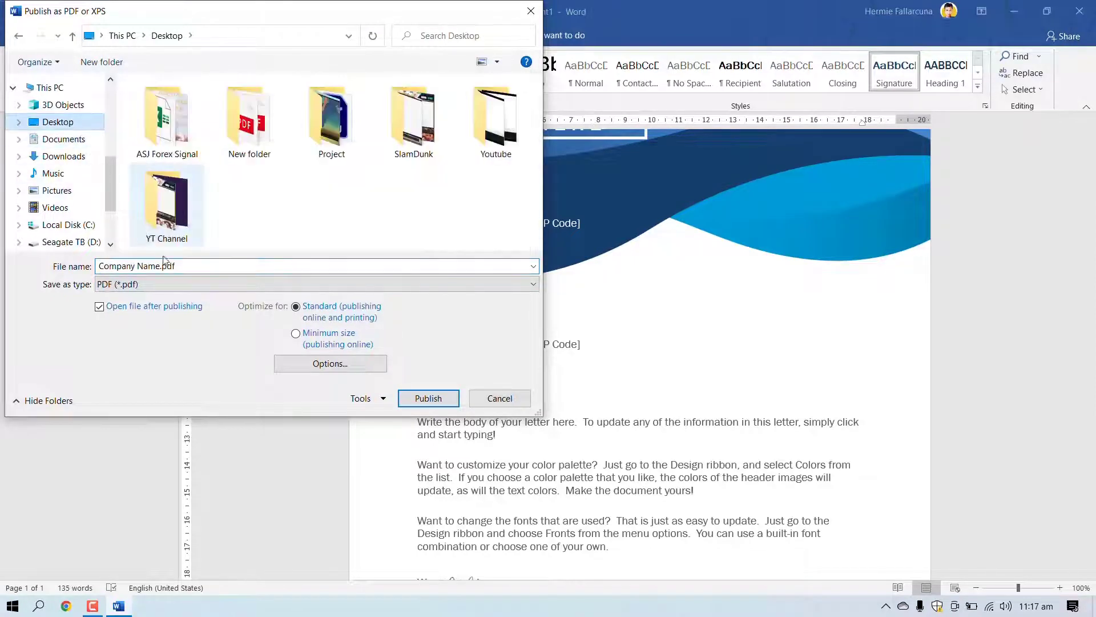
click(187, 267)
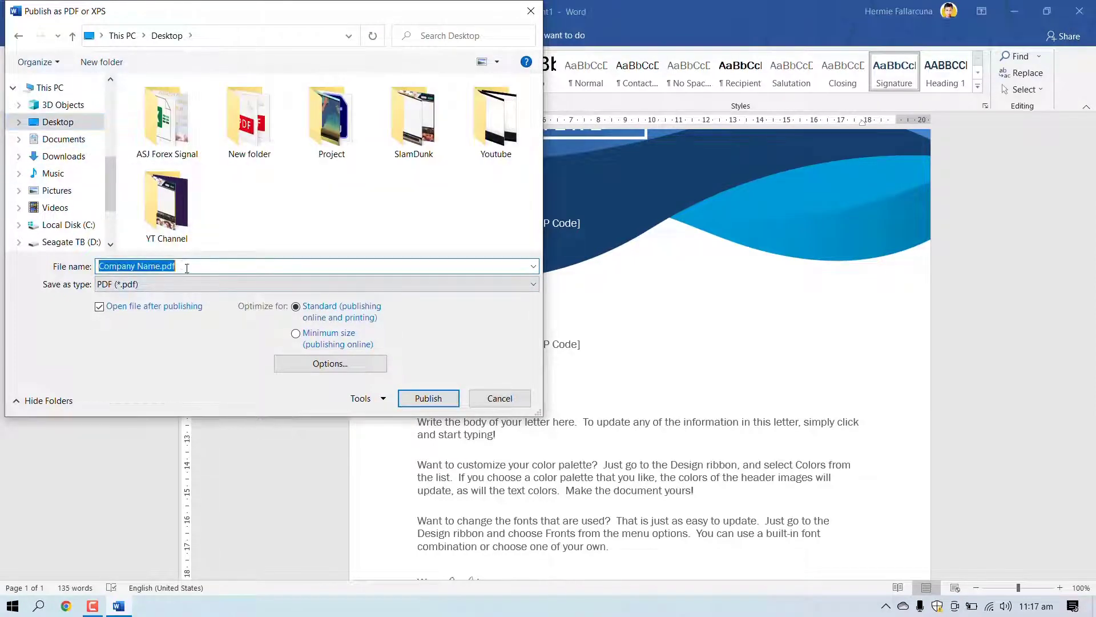
click(438, 398)
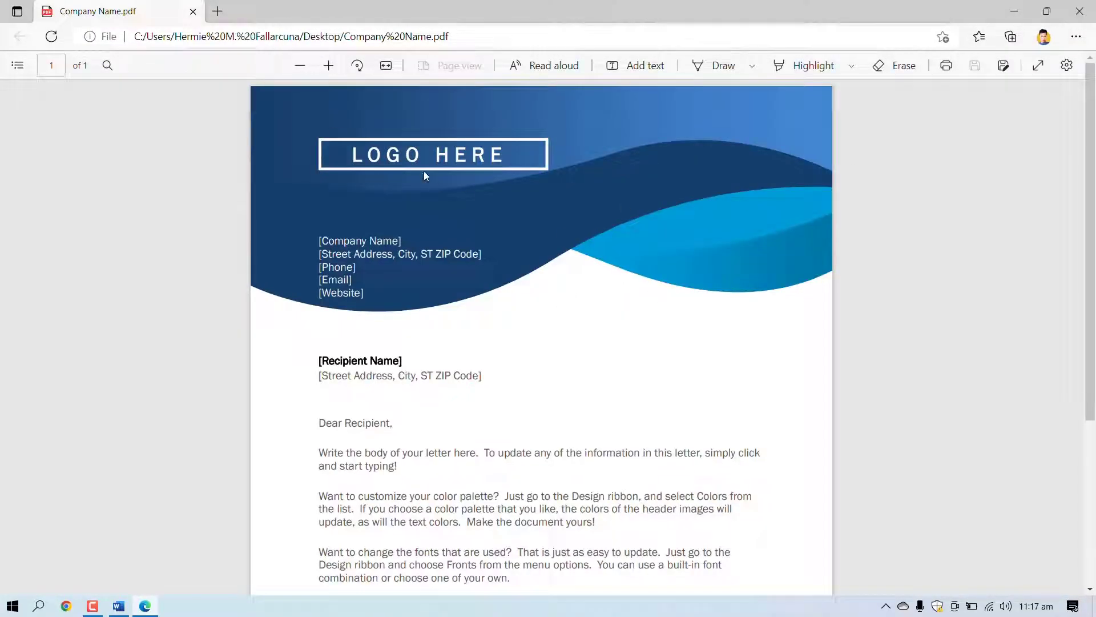
Examine the exported PDF from letterhead to closing, checking how the signature appears above the name.
scroll(413, 309, down, 4)
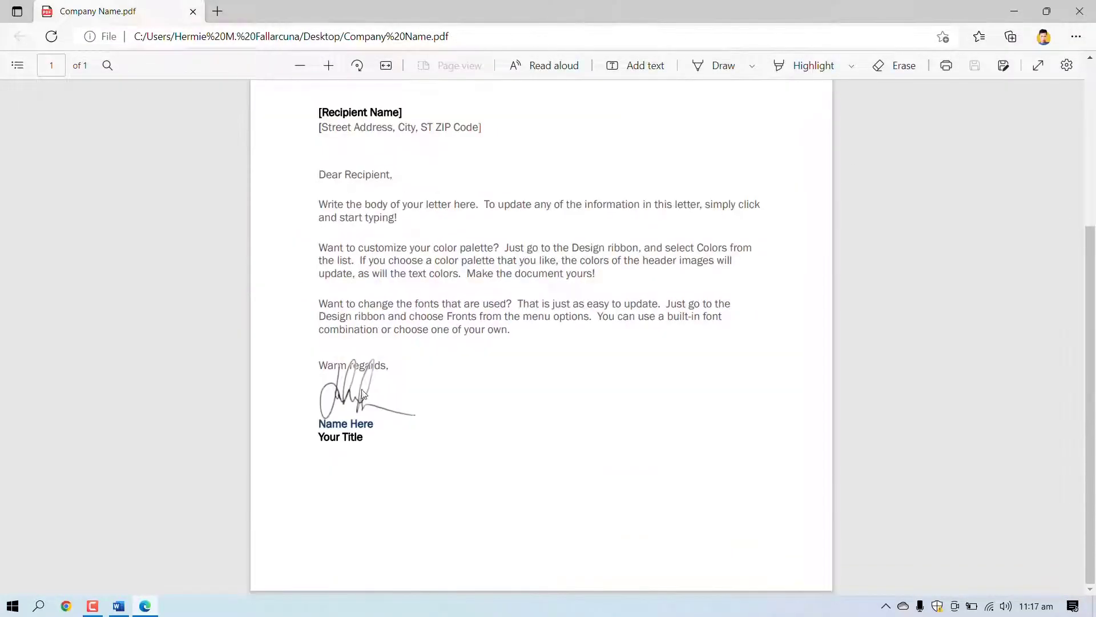
scroll(363, 377, up, 4)
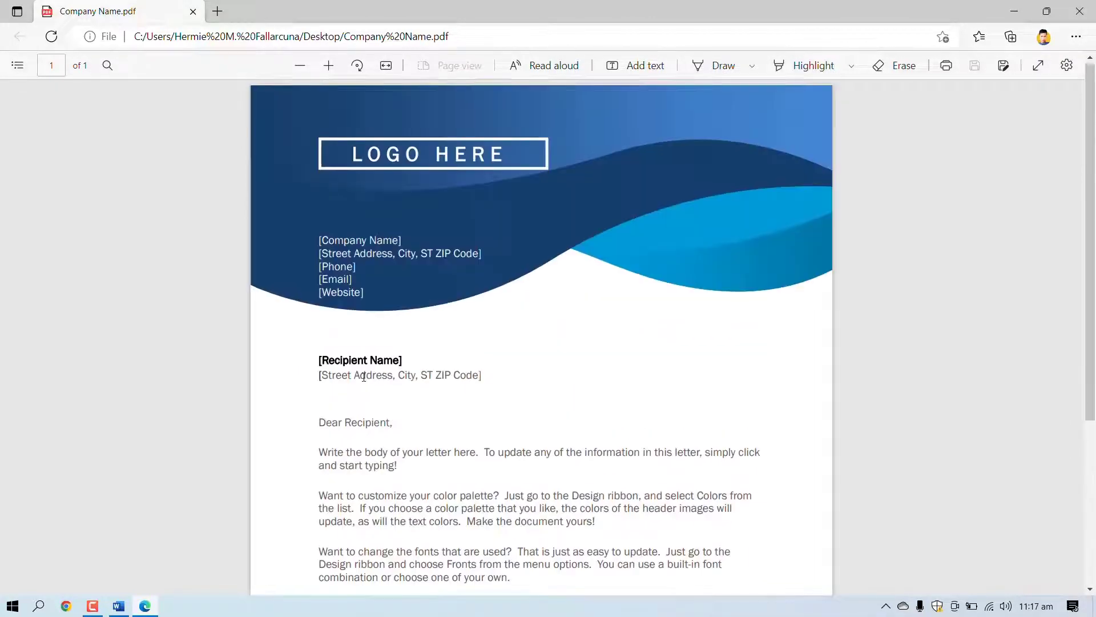
scroll(343, 376, down, 4)
scroll(380, 380, up, 4)
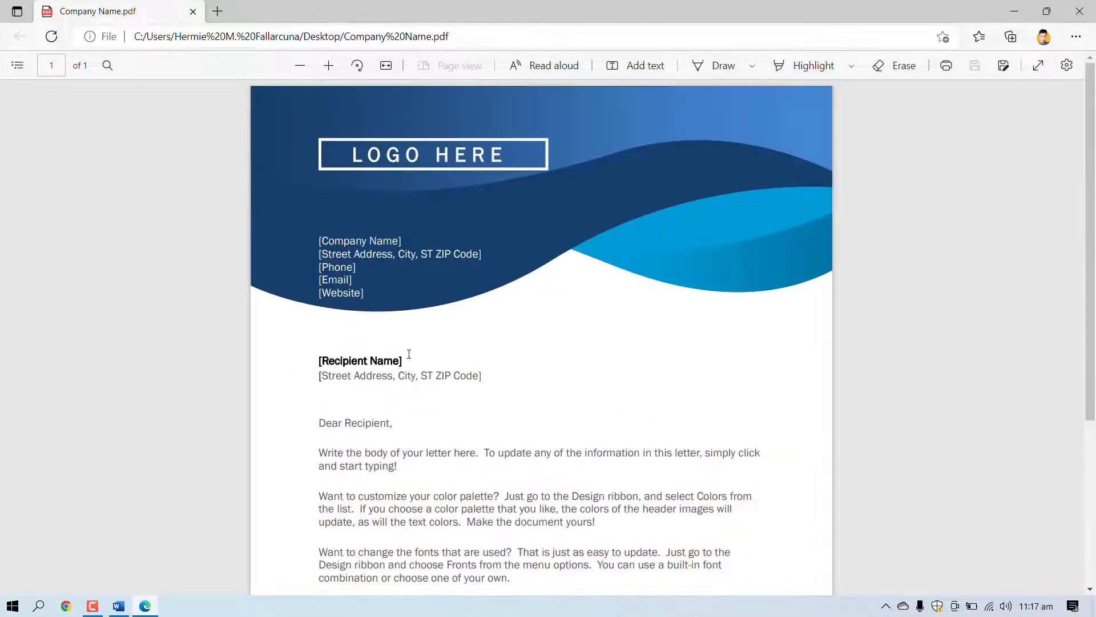
scroll(417, 349, down, 4)
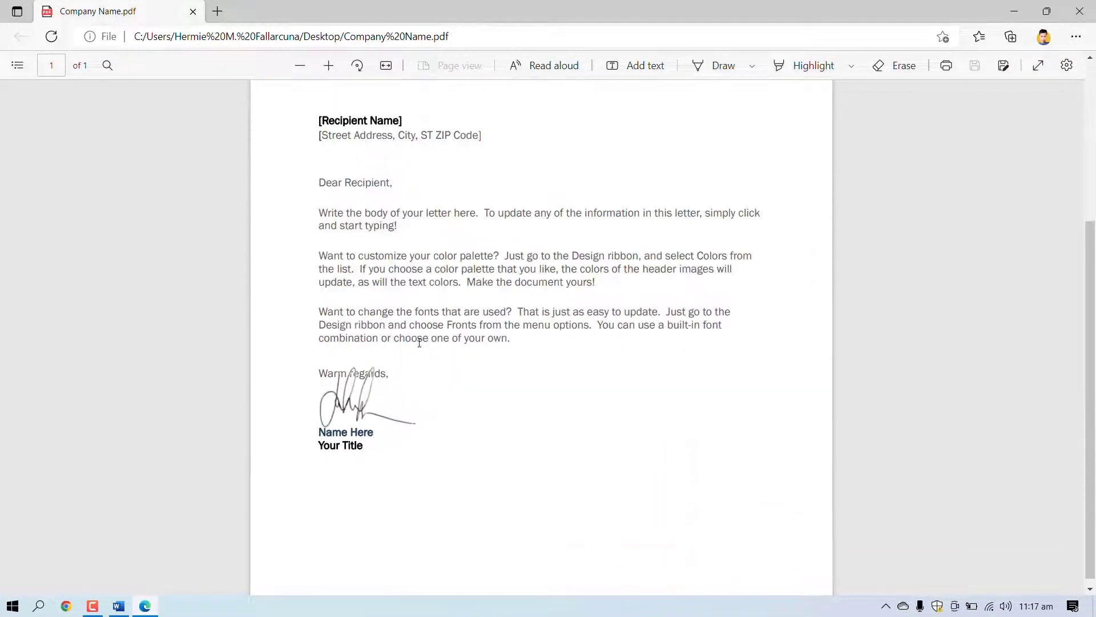
click(93, 605)
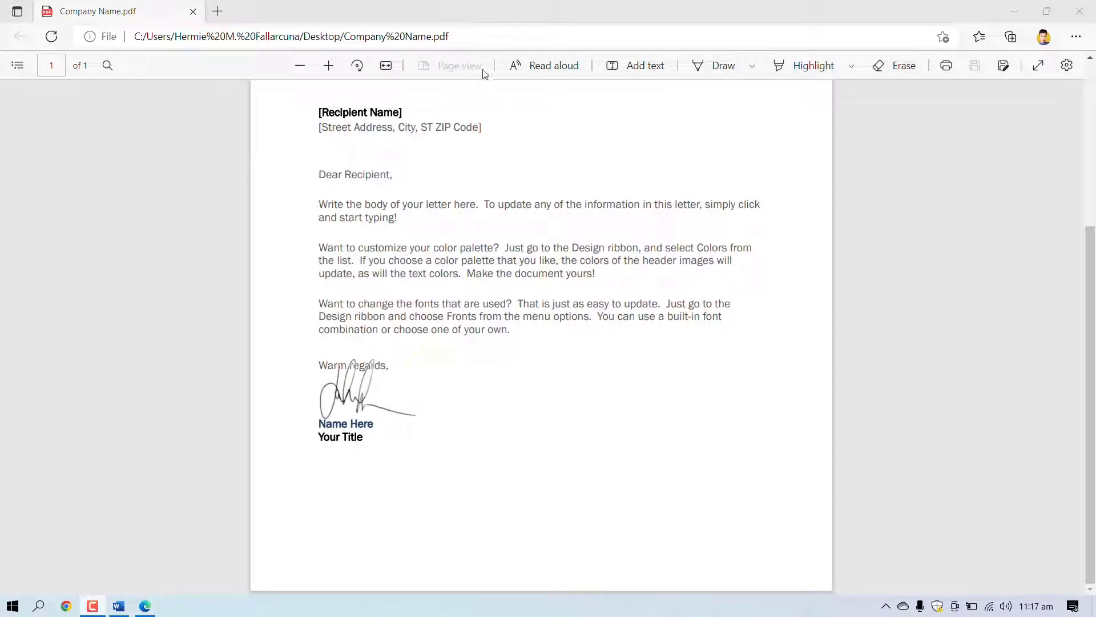